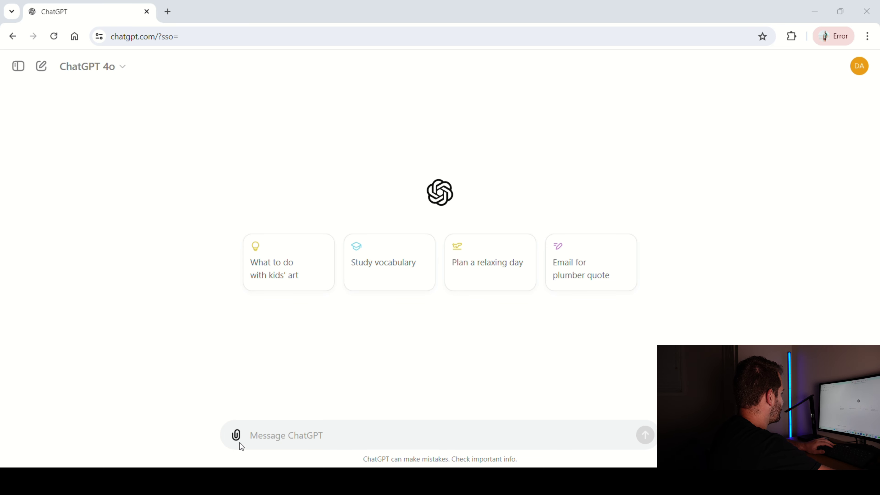
Ask ChatGPT: 'help me create a digital product. im a barber'.
{"action": "left_click", "coordinate": [280, 429]}
{"action": "type", "text": "h"}
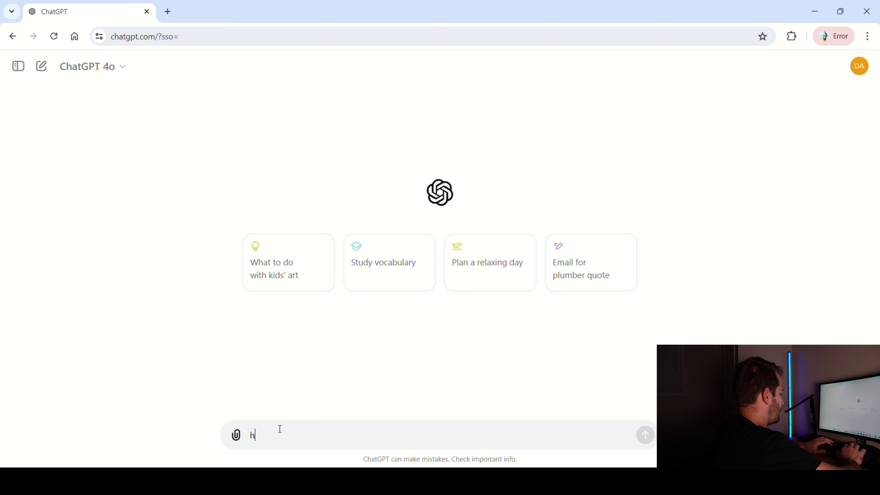
{"action": "type", "text": "elp me crea"}
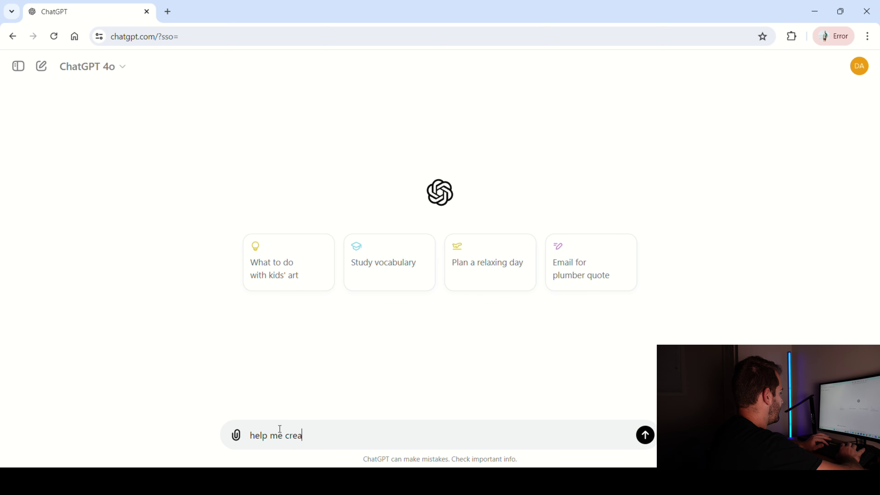
{"action": "type", "text": "te a digita"}
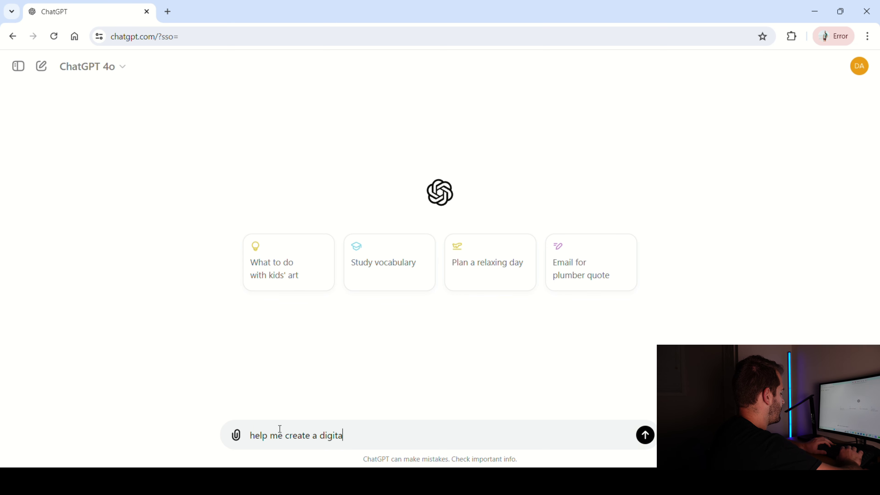
{"action": "type", "text": "l produ"}
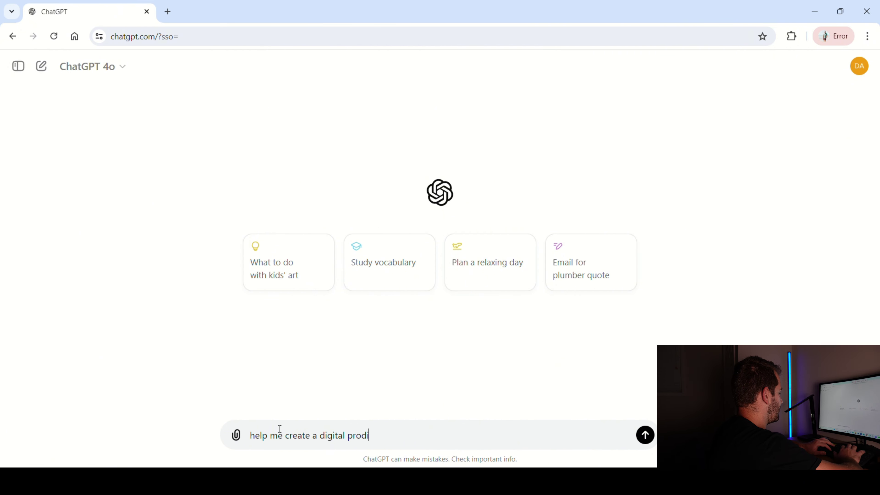
{"action": "type", "text": "ct"}
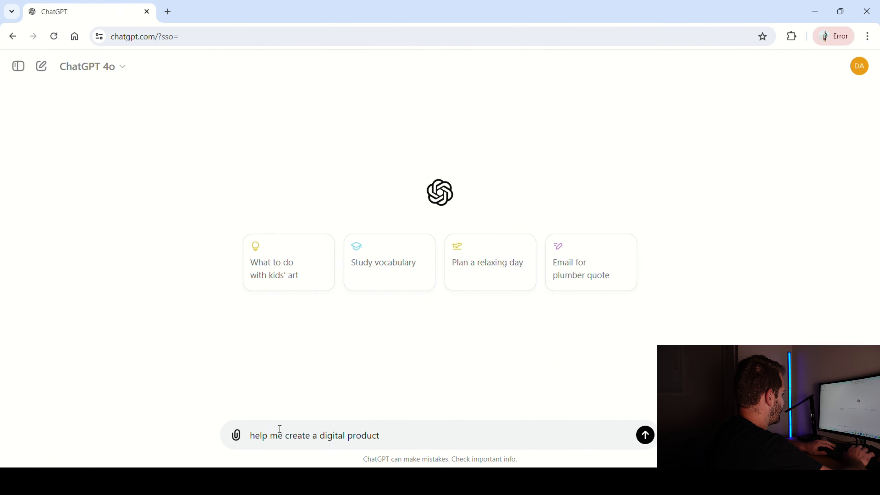
{"action": "type", "text": ". im "}
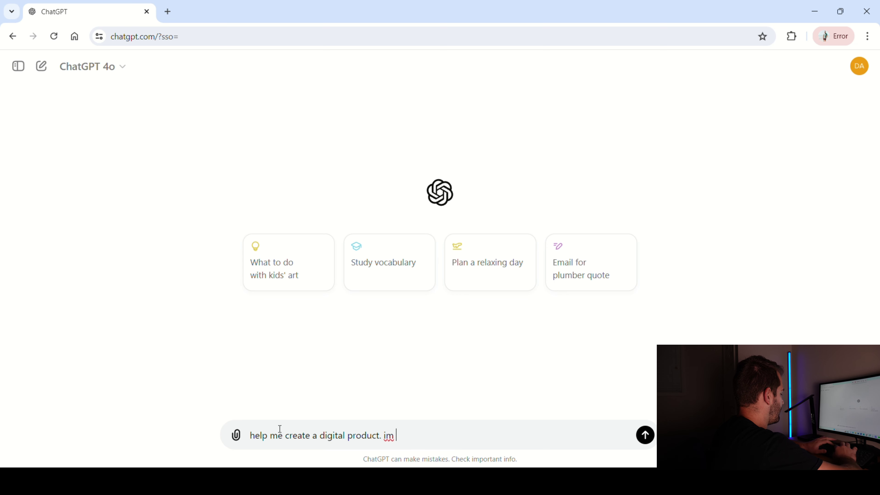
{"action": "type", "text": "a barber"}
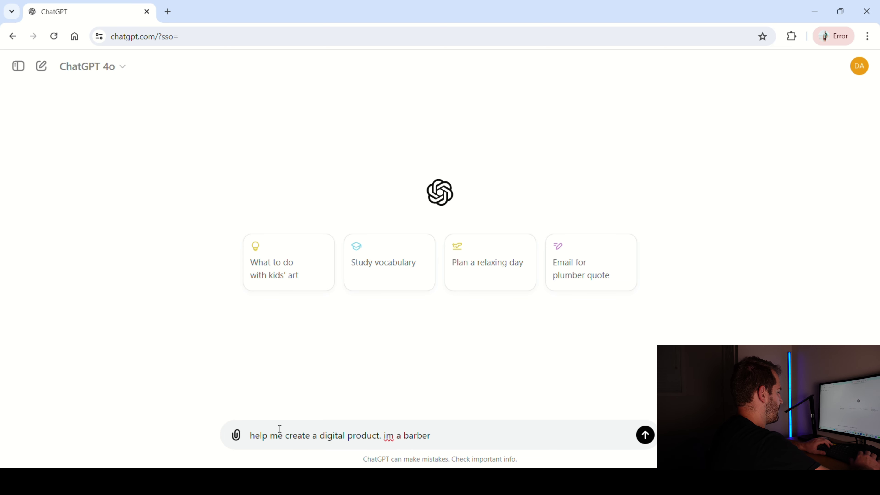
{"action": "key", "text": "Return"}
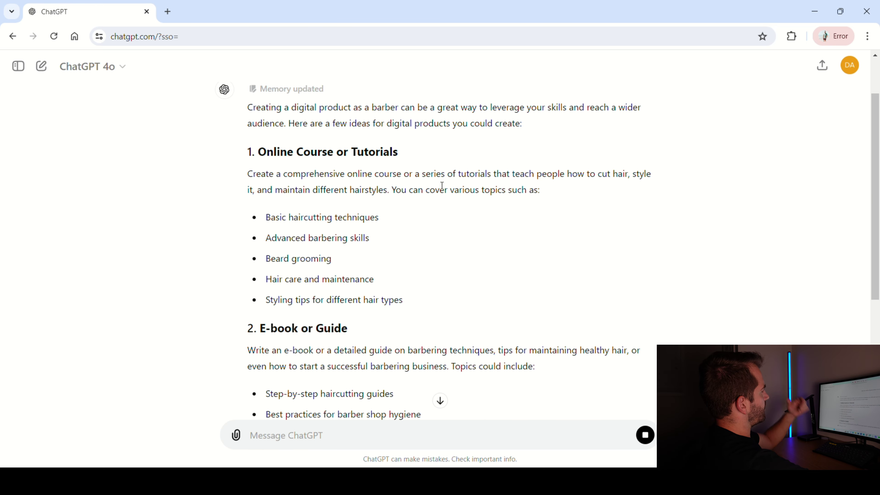
{"action": "scroll", "coordinate": [429, 215], "scroll_direction": "up", "scroll_amount": 2}
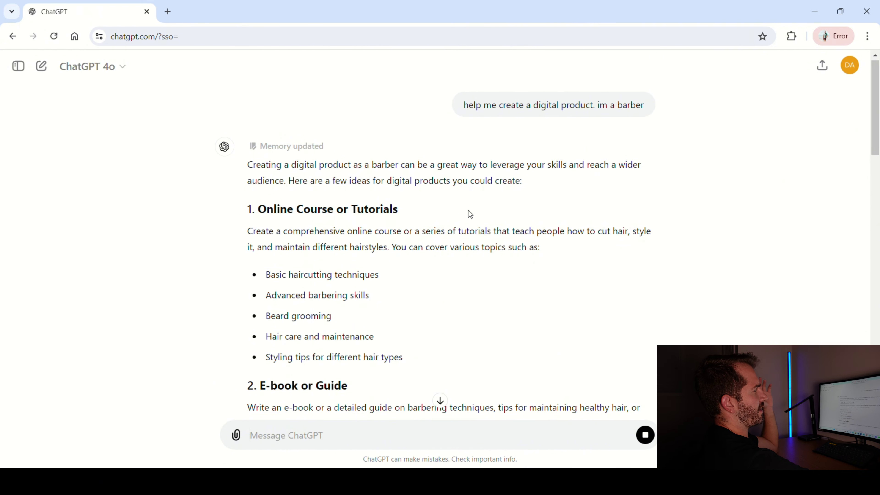
{"action": "scroll", "coordinate": [369, 300], "scroll_direction": "down", "scroll_amount": 2}
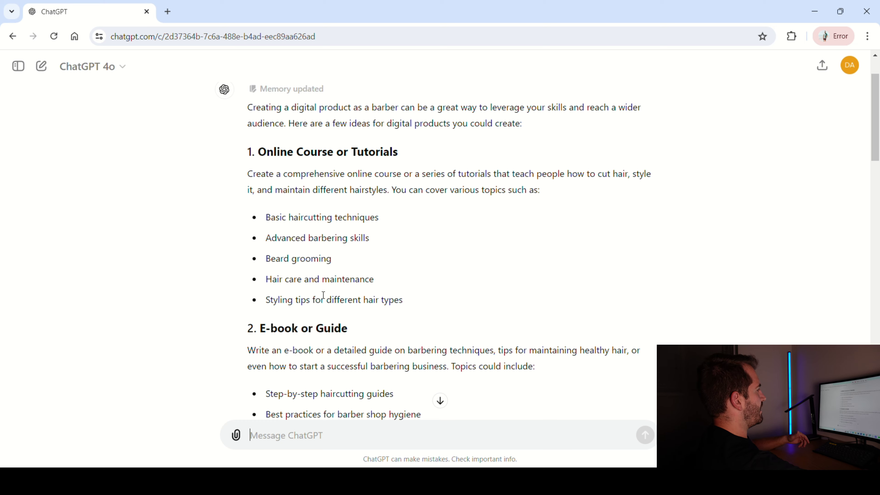
{"action": "scroll", "coordinate": [322, 295], "scroll_direction": "down", "scroll_amount": 3}
{"action": "left_click_drag", "start_coordinate": [246, 211], "coordinate": [366, 236]}
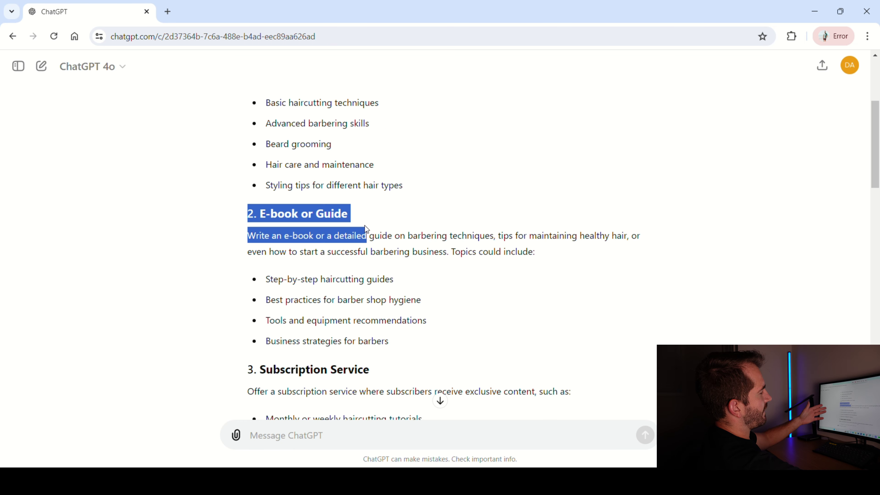
{"action": "left_click", "coordinate": [370, 217]}
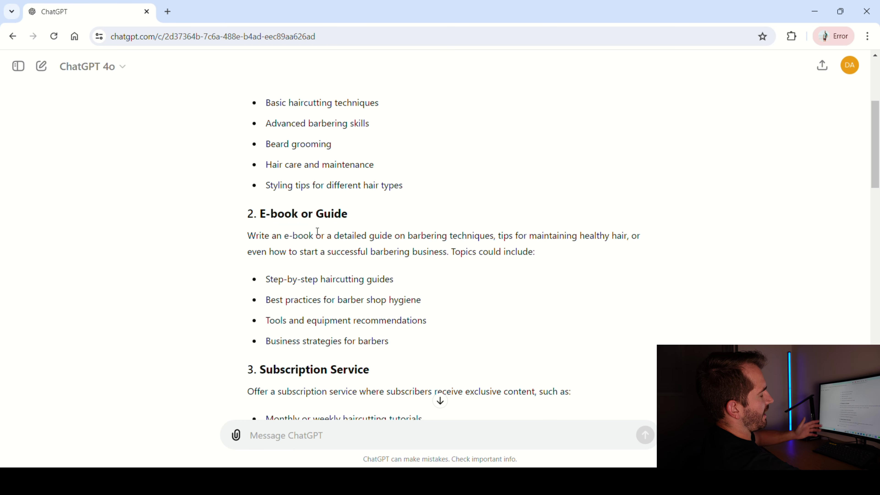
{"action": "scroll", "coordinate": [296, 249], "scroll_direction": "down", "scroll_amount": 2}
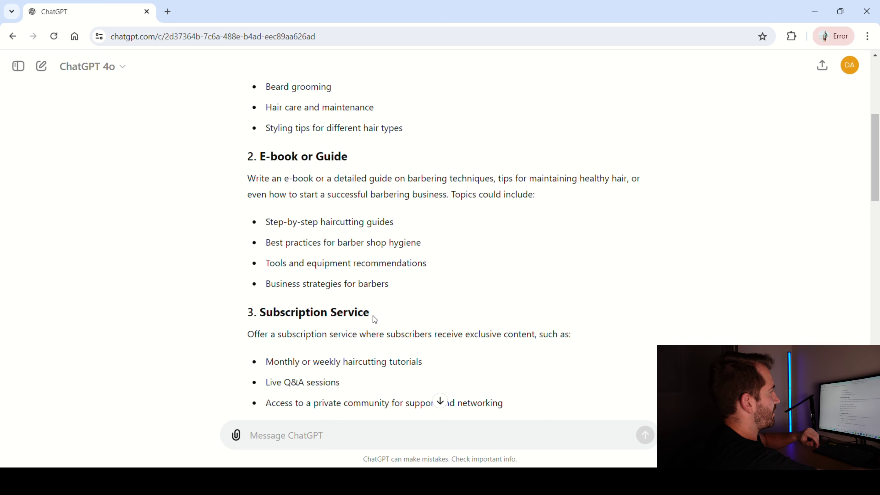
Ask ChatGPT to 'help me create an e-book for brand new barber'.
{"action": "left_click", "coordinate": [258, 438]}
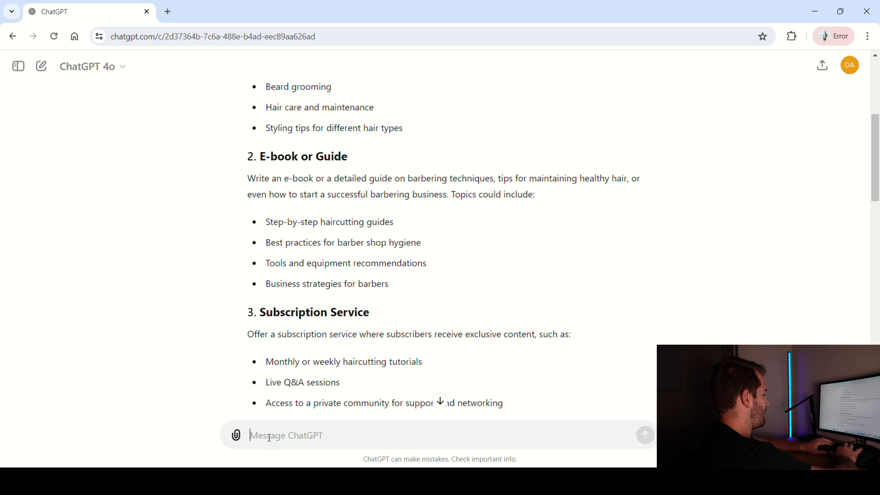
{"action": "type", "text": "help me "}
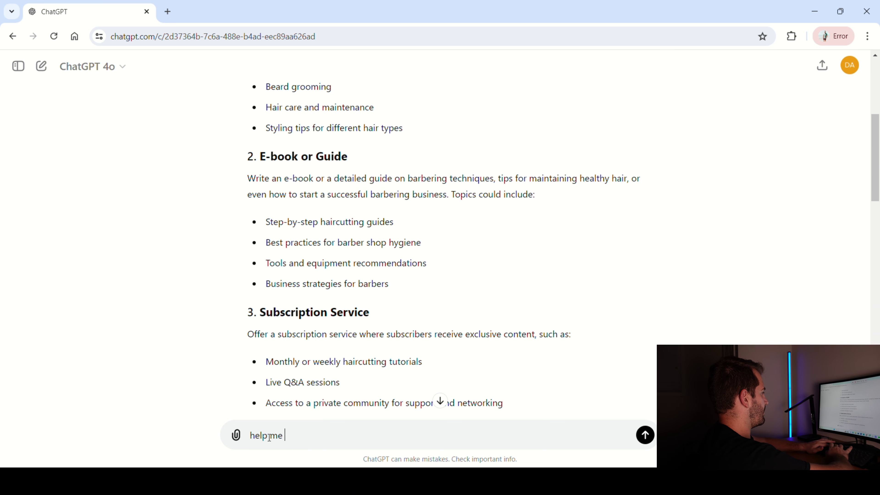
{"action": "type", "text": "create"}
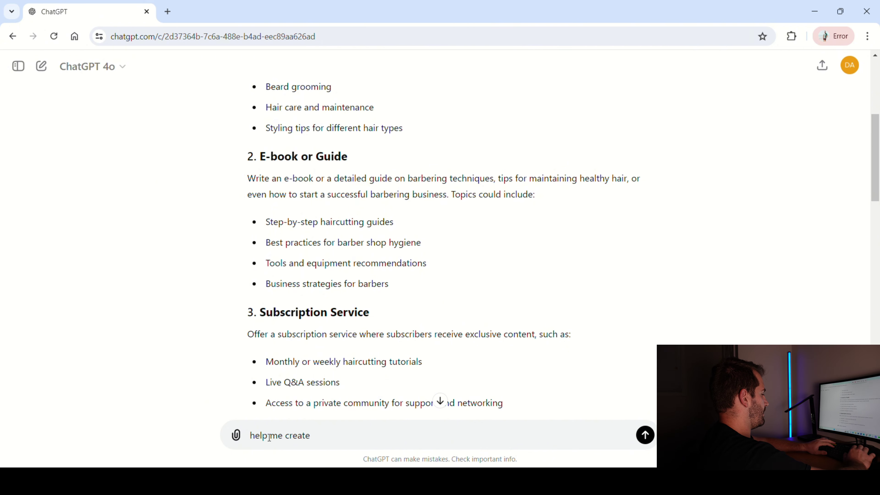
{"action": "type", "text": " an e-book for b"}
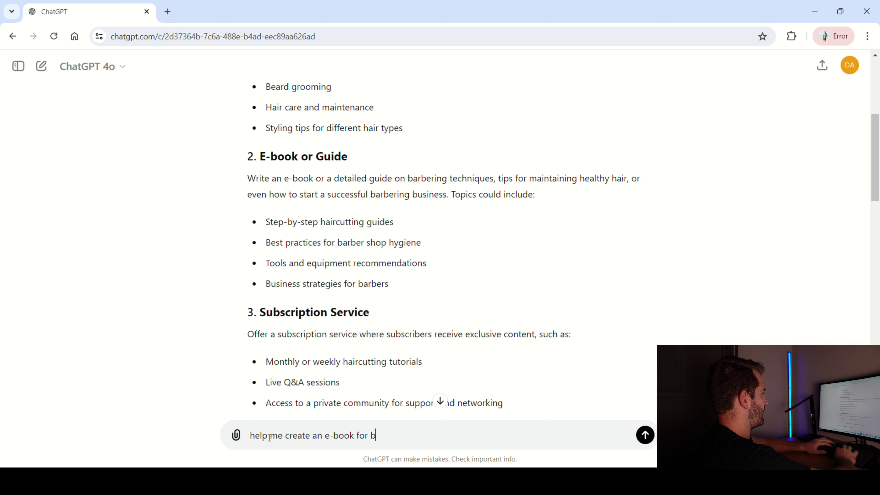
{"action": "type", "text": "rand new barber"}
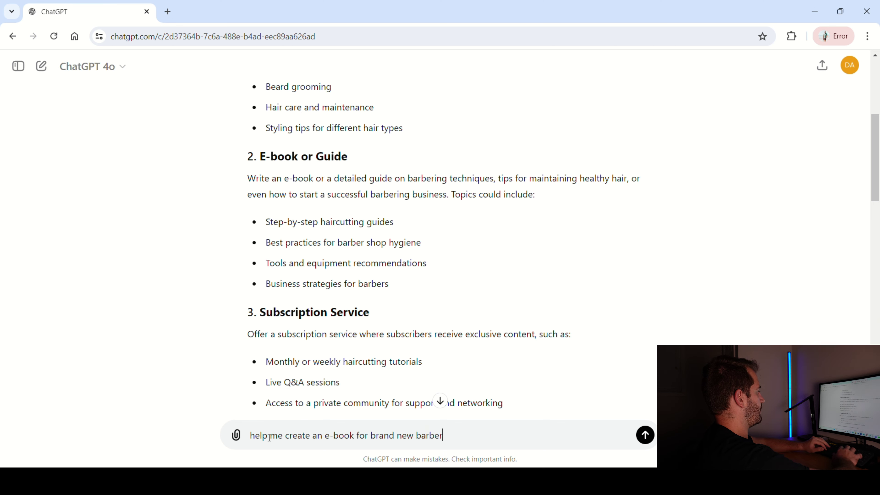
{"action": "key", "text": "Return"}
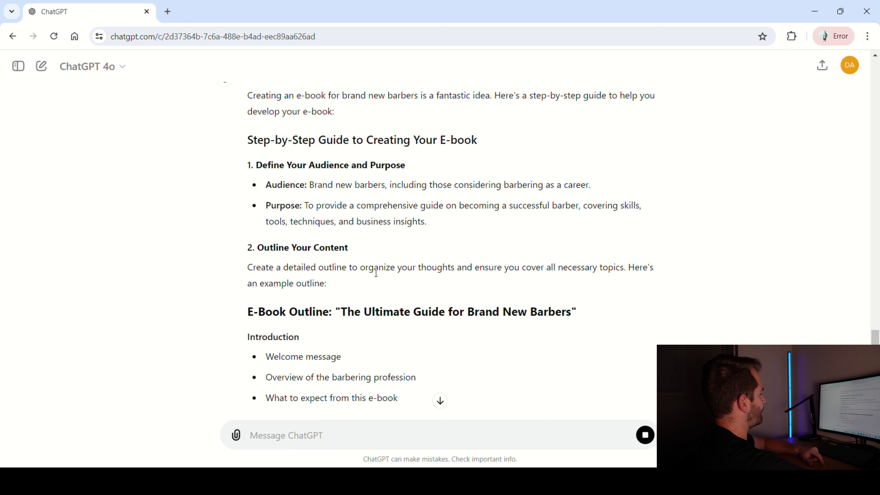
{"action": "scroll", "coordinate": [518, 319], "scroll_direction": "down", "scroll_amount": 2}
{"action": "scroll", "coordinate": [518, 319], "scroll_direction": "down", "scroll_amount": 2}
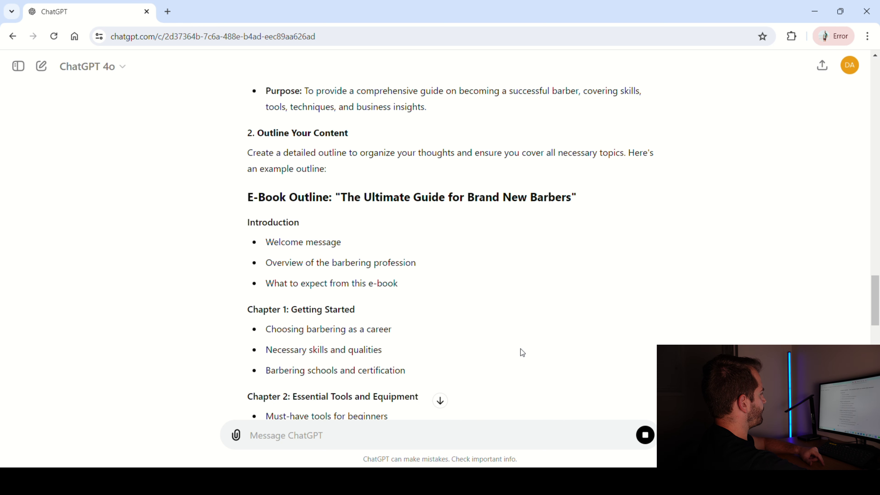
{"action": "scroll", "coordinate": [520, 348], "scroll_direction": "down", "scroll_amount": 4}
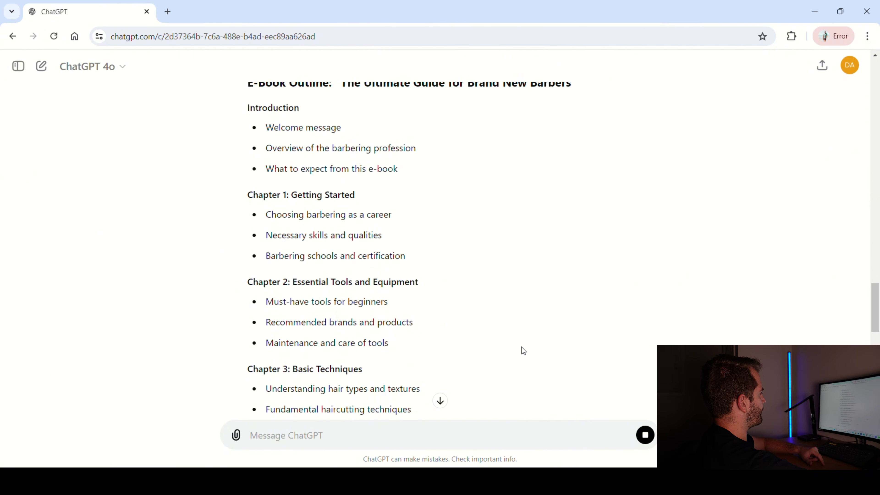
{"action": "scroll", "coordinate": [521, 347], "scroll_direction": "down", "scroll_amount": 5}
{"action": "scroll", "coordinate": [521, 353], "scroll_direction": "up", "scroll_amount": 15}
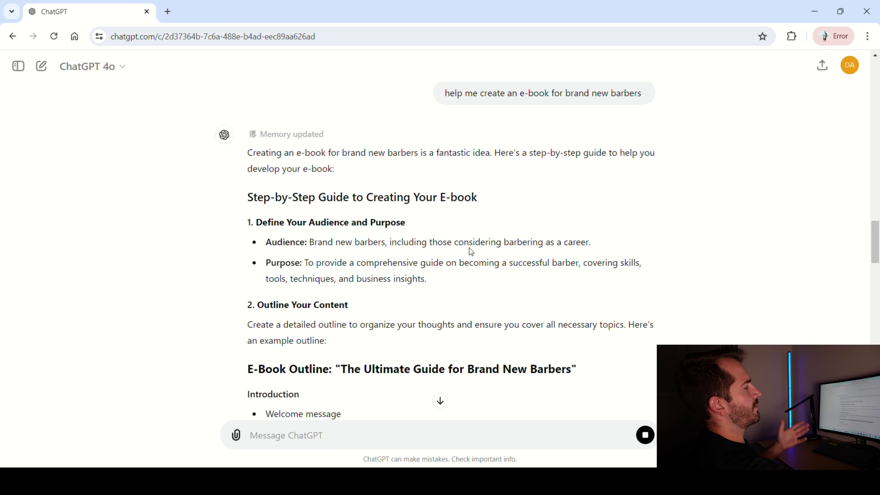
{"action": "scroll", "coordinate": [273, 256], "scroll_direction": "down", "scroll_amount": 2}
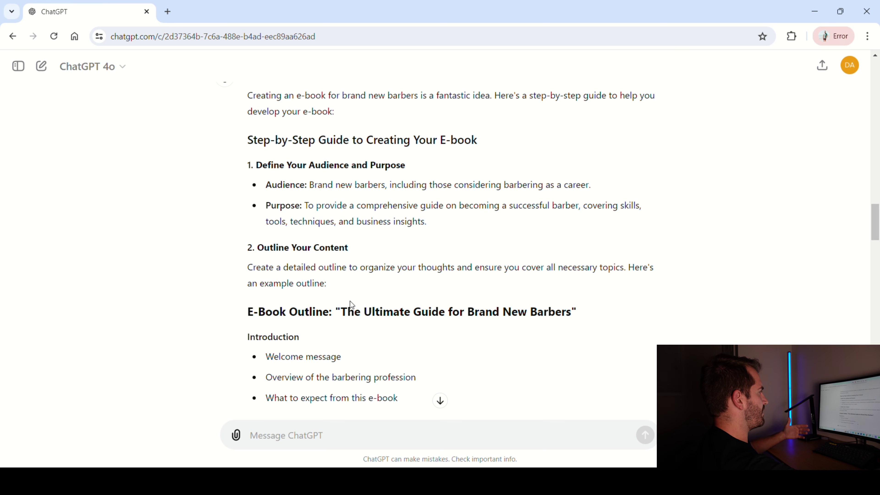
{"action": "scroll", "coordinate": [330, 218], "scroll_direction": "down", "scroll_amount": 2}
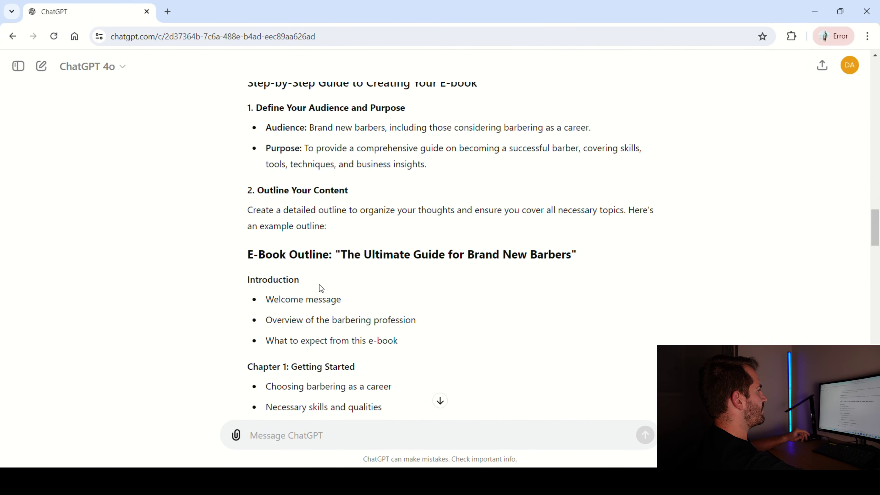
{"action": "scroll", "coordinate": [319, 285], "scroll_direction": "down", "scroll_amount": 2}
{"action": "scroll", "coordinate": [311, 255], "scroll_direction": "down", "scroll_amount": 5}
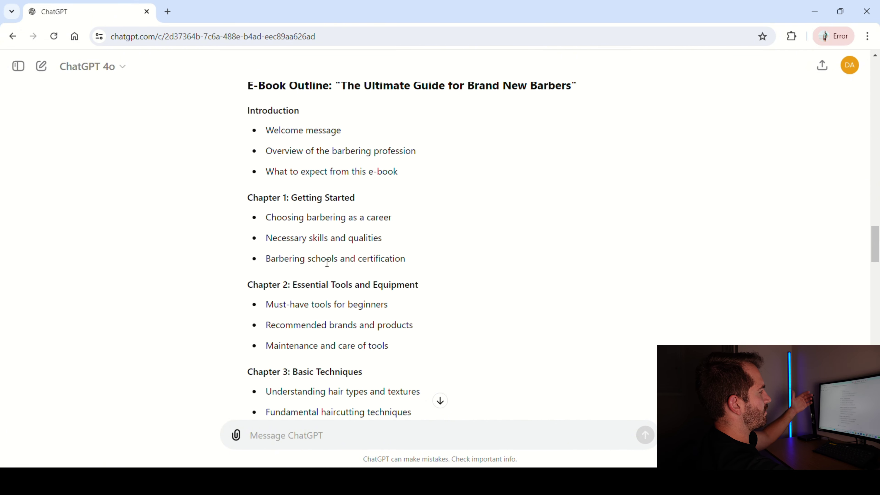
{"action": "scroll", "coordinate": [349, 308], "scroll_direction": "down", "scroll_amount": 5}
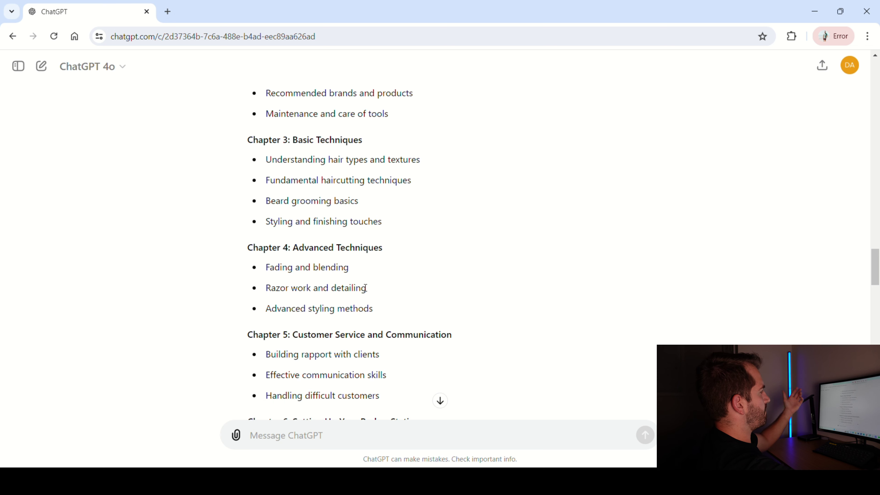
{"action": "scroll", "coordinate": [365, 289], "scroll_direction": "down", "scroll_amount": 15}
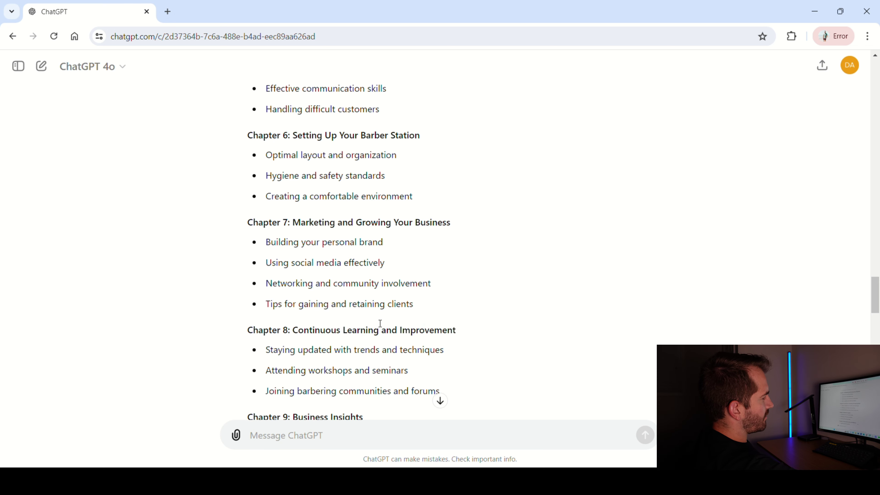
{"action": "scroll", "coordinate": [374, 333], "scroll_direction": "down", "scroll_amount": 2}
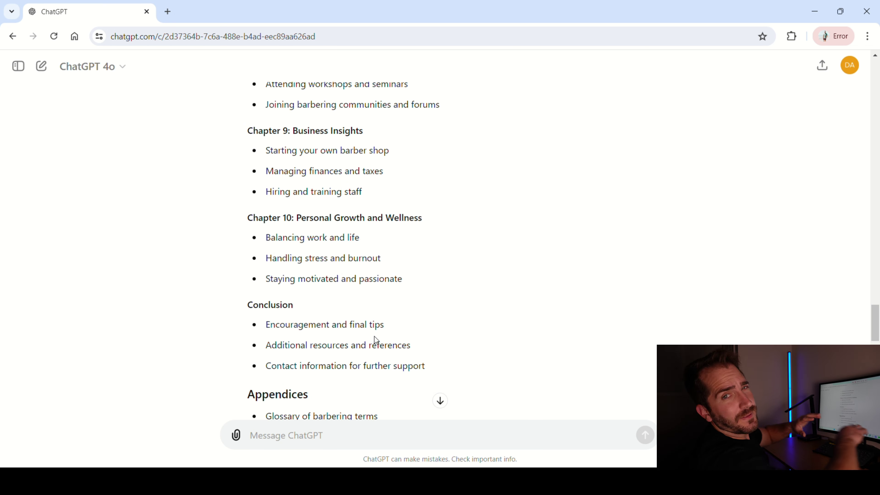
{"action": "scroll", "coordinate": [374, 336], "scroll_direction": "down", "scroll_amount": 2}
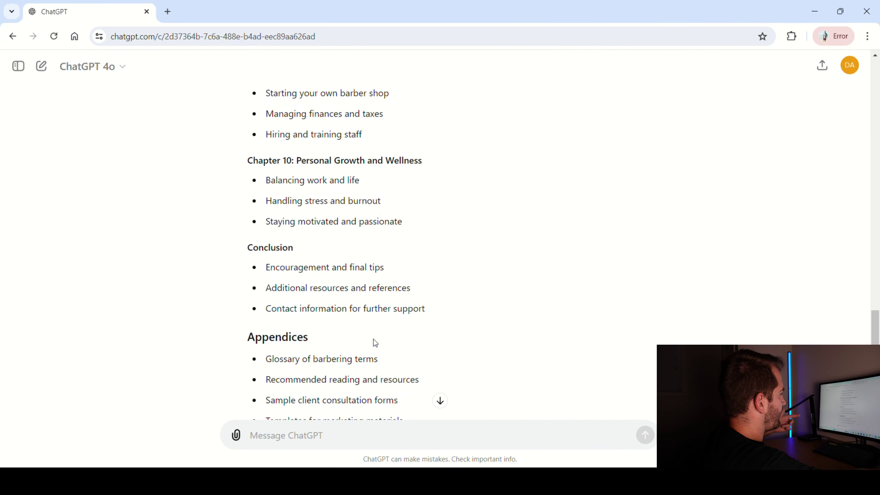
{"action": "scroll", "coordinate": [375, 343], "scroll_direction": "down", "scroll_amount": 3}
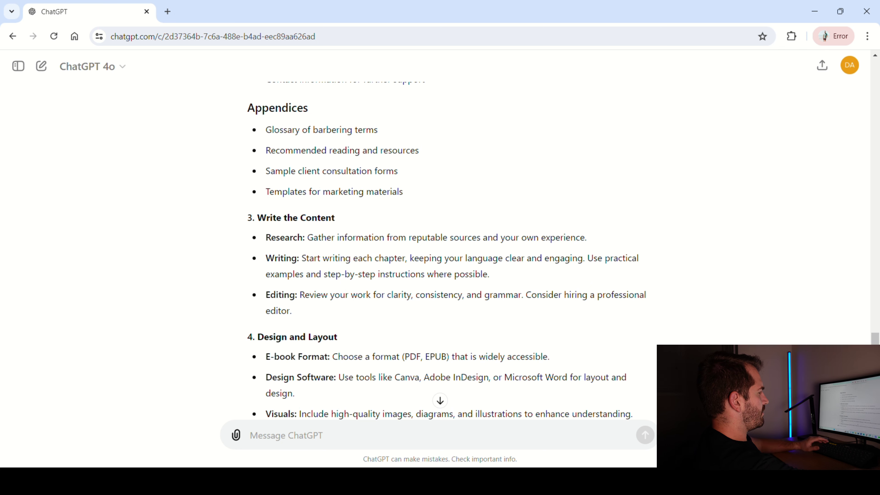
Ask ChatGPT to 'expand on each chapter' of the barber e-book outline.
{"action": "left_click", "coordinate": [320, 436]}
{"action": "type", "text": "expand"}
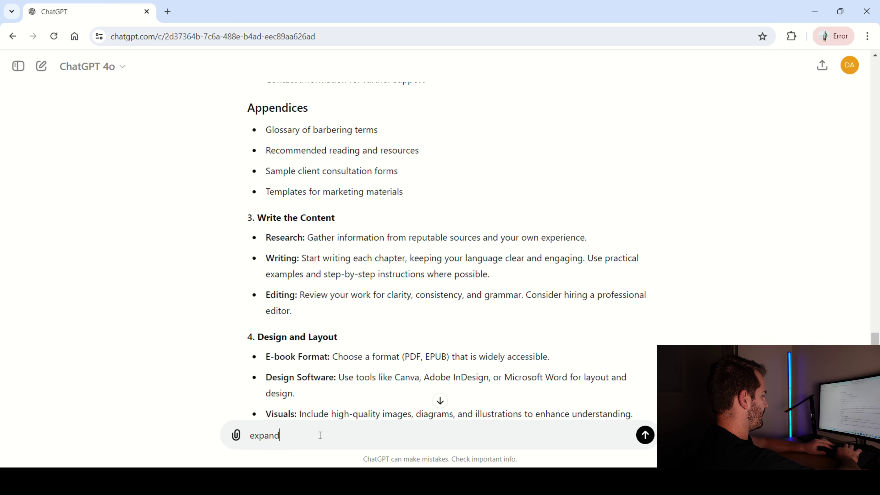
{"action": "type", "text": " on each ch"}
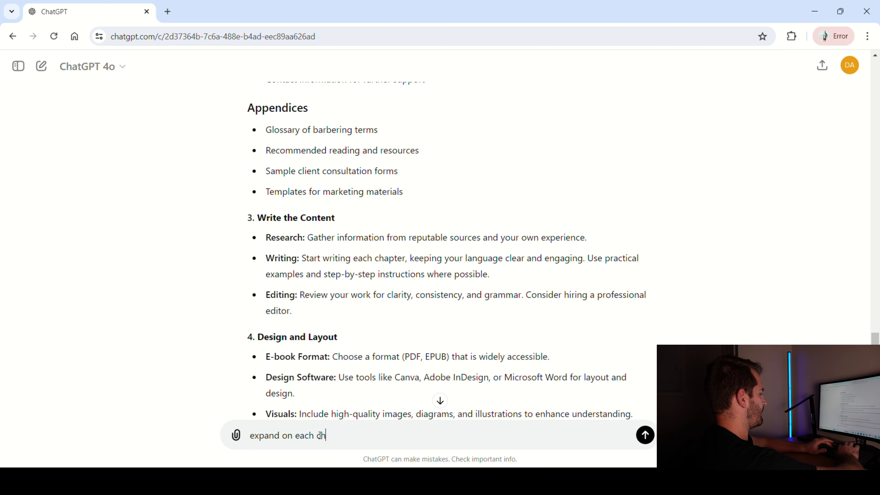
{"action": "type", "text": "apter"}
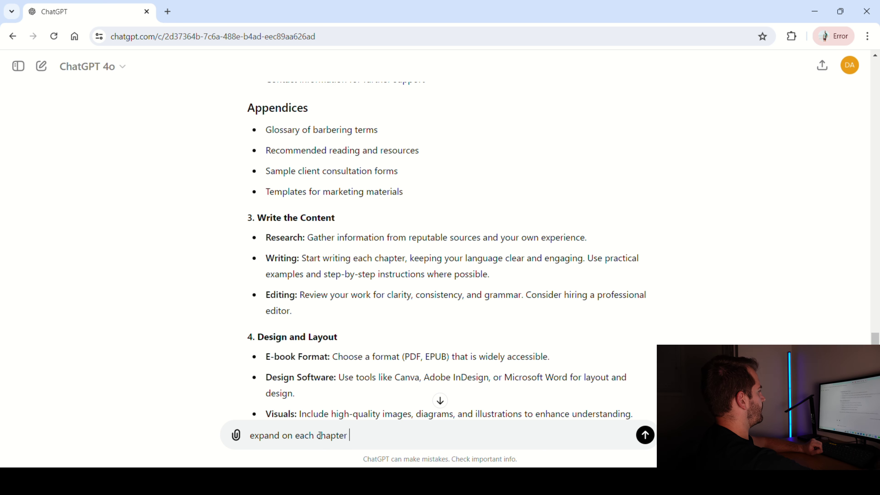
{"action": "key", "text": "Return"}
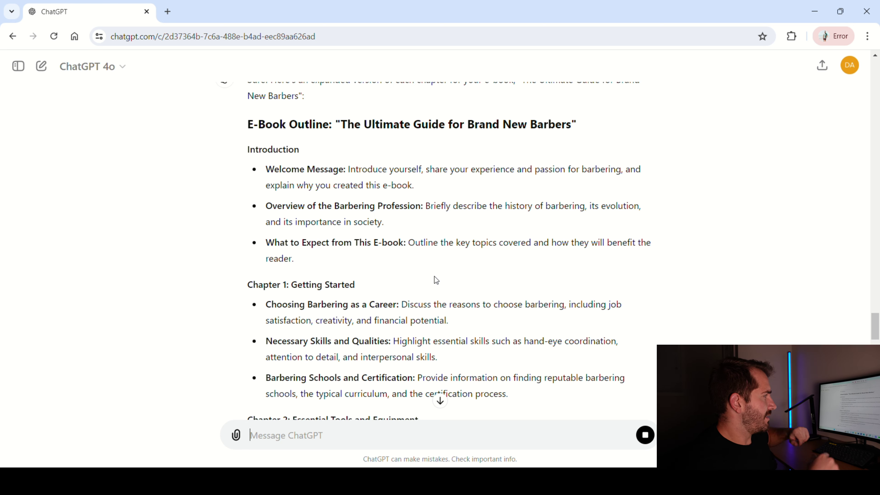
{"action": "scroll", "coordinate": [392, 260], "scroll_direction": "down", "scroll_amount": 2}
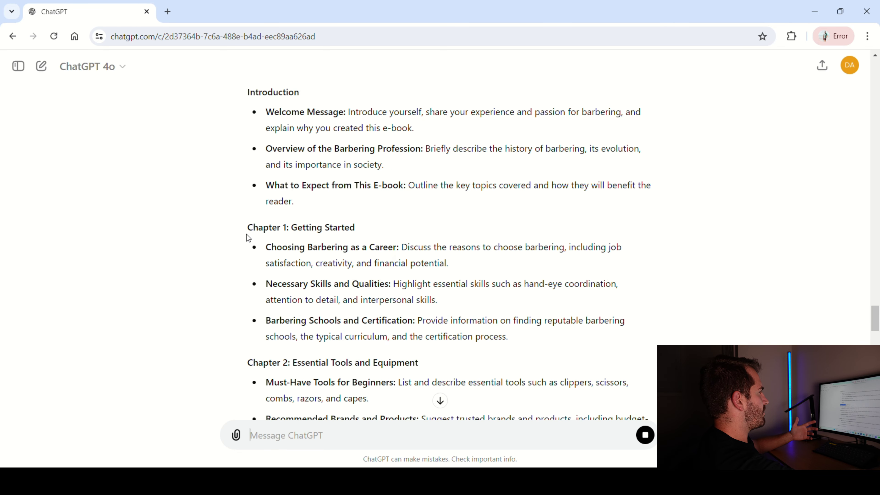
{"action": "left_click_drag", "start_coordinate": [248, 238], "coordinate": [316, 228]}
{"action": "left_click", "coordinate": [258, 208]}
{"action": "scroll", "coordinate": [335, 261], "scroll_direction": "down", "scroll_amount": 2}
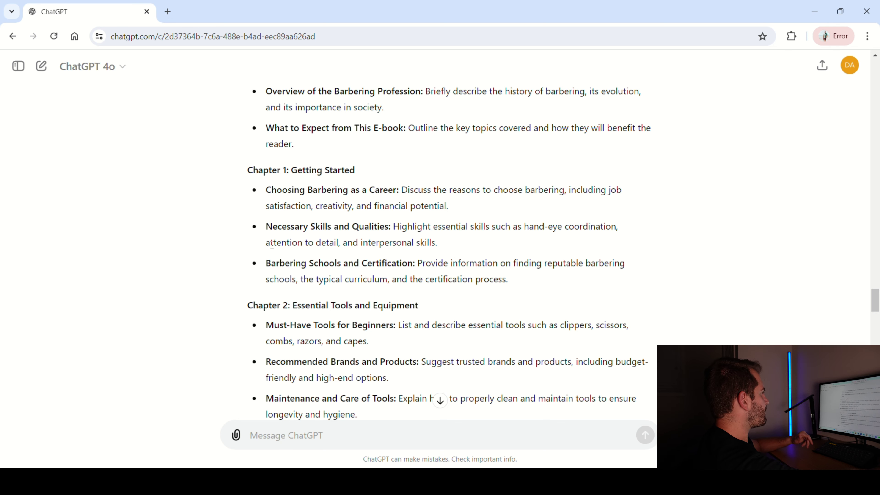
{"action": "scroll", "coordinate": [294, 239], "scroll_direction": "down", "scroll_amount": 2}
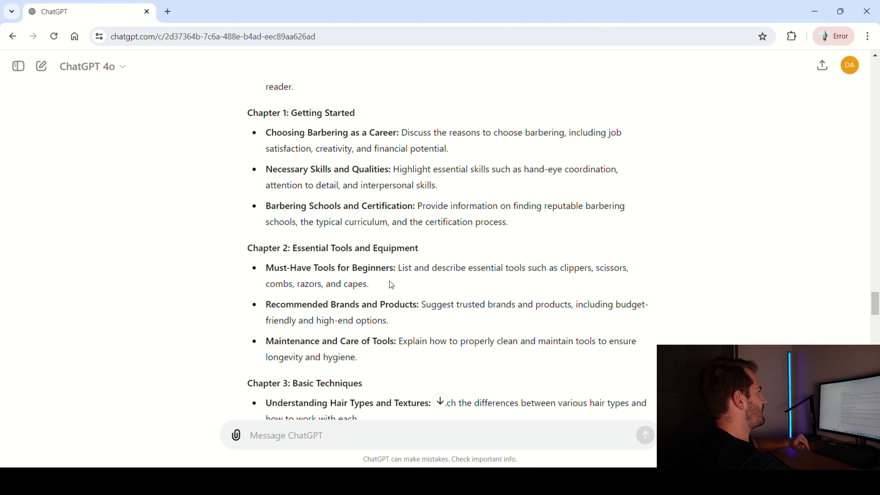
{"action": "scroll", "coordinate": [409, 373], "scroll_direction": "down", "scroll_amount": 10}
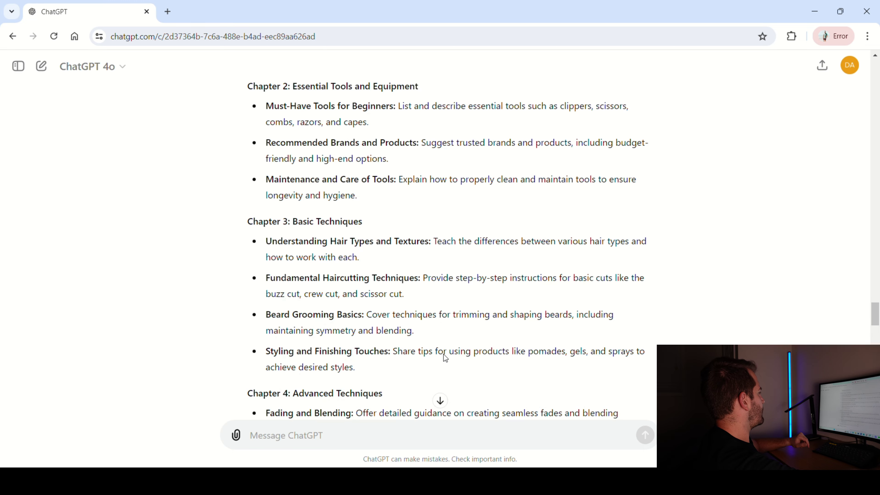
{"action": "scroll", "coordinate": [420, 367], "scroll_direction": "down", "scroll_amount": 12}
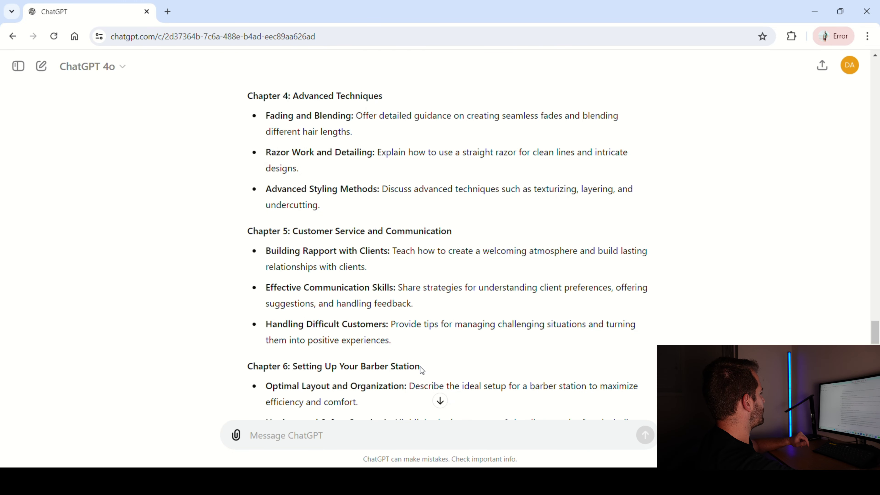
{"action": "scroll", "coordinate": [417, 371], "scroll_direction": "down", "scroll_amount": 9}
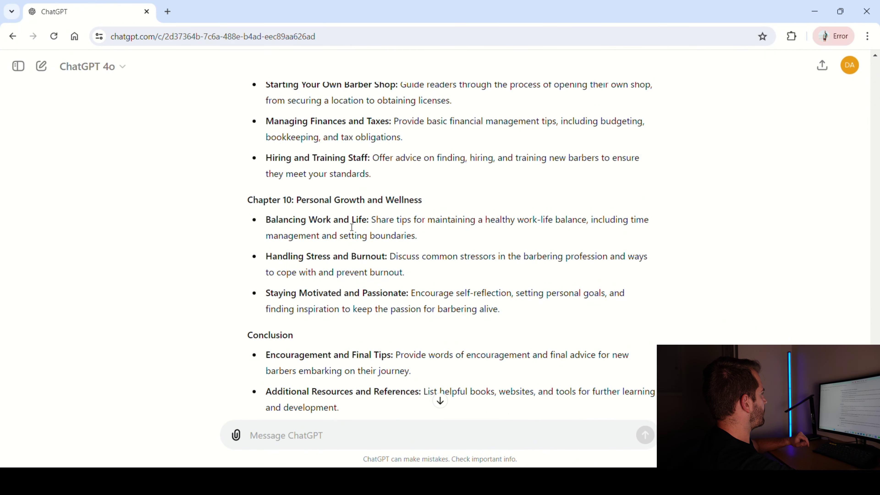
{"action": "scroll", "coordinate": [351, 250], "scroll_direction": "down", "scroll_amount": 3}
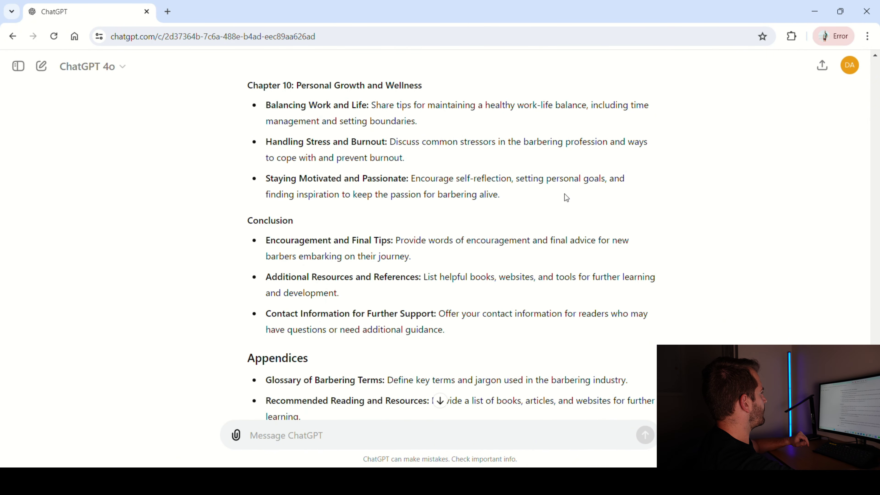
{"action": "scroll", "coordinate": [307, 334], "scroll_direction": "down", "scroll_amount": 1}
{"action": "scroll", "coordinate": [306, 334], "scroll_direction": "down", "scroll_amount": 3}
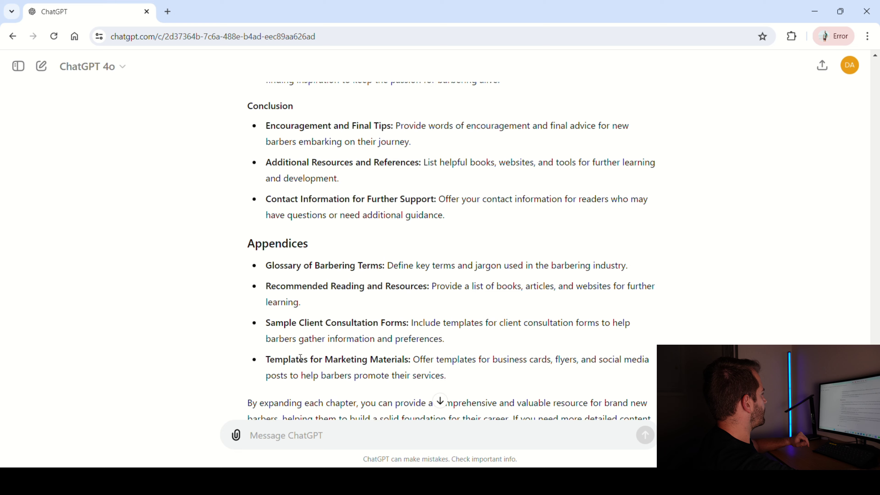
{"action": "scroll", "coordinate": [313, 340], "scroll_direction": "down", "scroll_amount": 2}
{"action": "scroll", "coordinate": [325, 349], "scroll_direction": "up", "scroll_amount": 7}
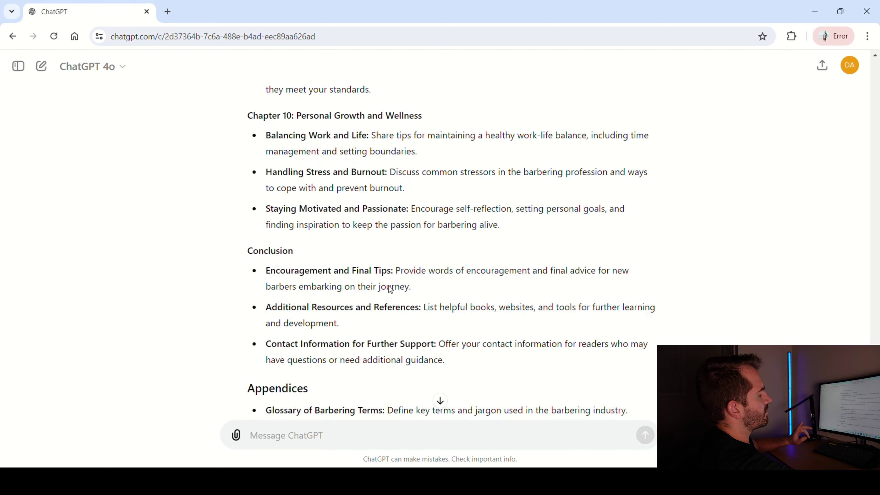
{"action": "scroll", "coordinate": [346, 341], "scroll_direction": "down", "scroll_amount": 2}
{"action": "scroll", "coordinate": [346, 341], "scroll_direction": "up", "scroll_amount": 20}
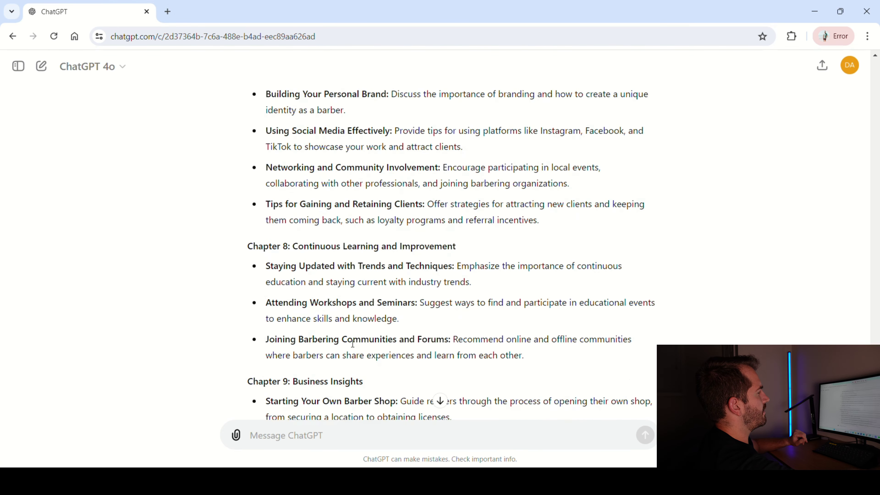
{"action": "scroll", "coordinate": [370, 369], "scroll_direction": "up", "scroll_amount": 11}
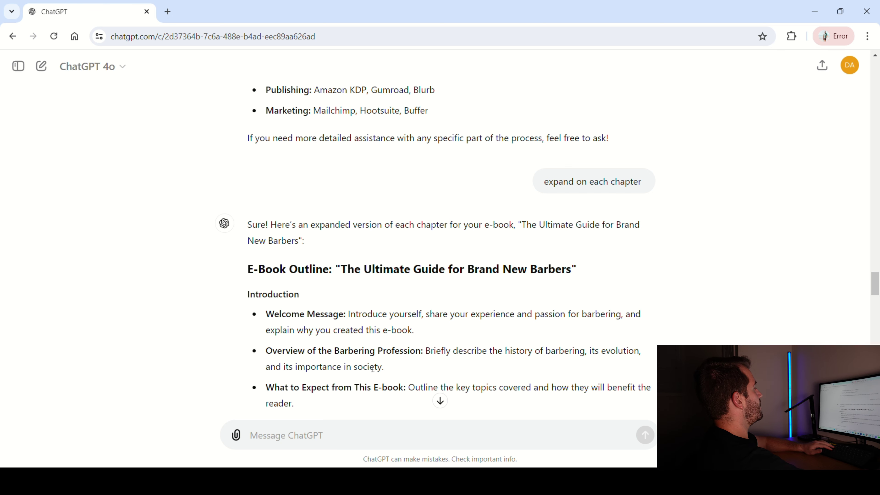
Load the Canva website in a new browser tab.
{"action": "key", "text": "ctrl+t"}
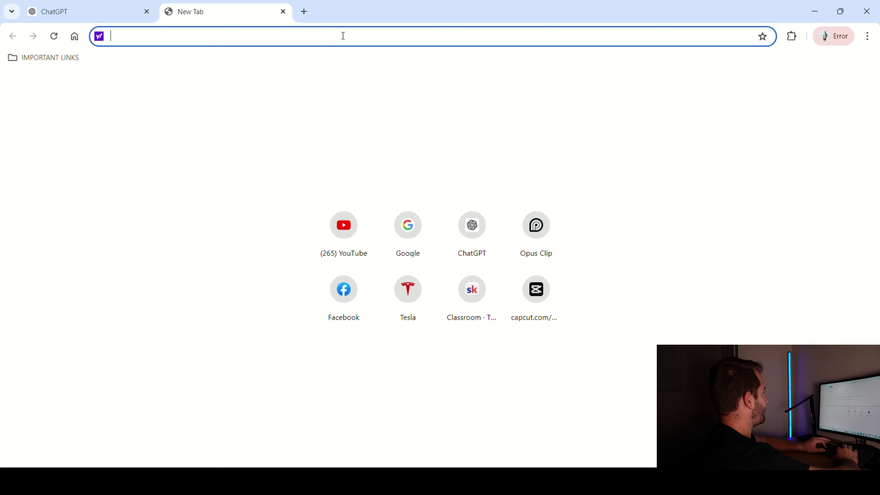
{"action": "type", "text": "can"}
{"action": "key", "text": "Return"}
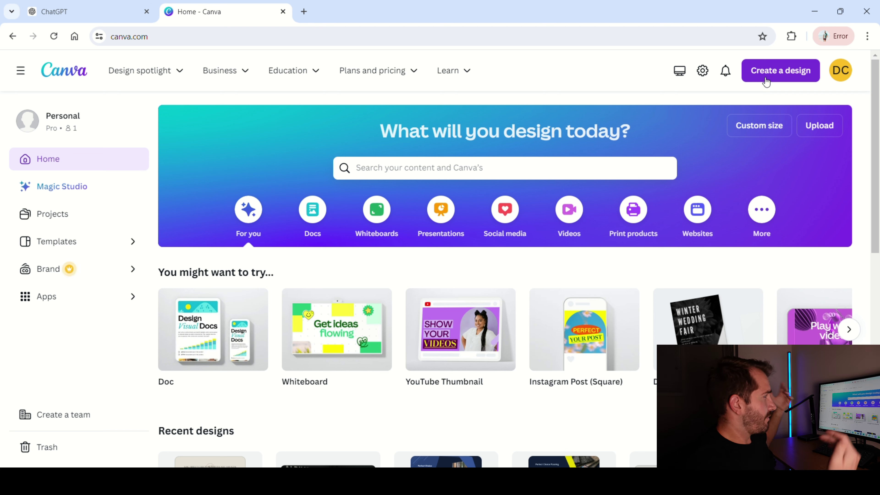
Search Canva for 'e-book ideas' and browse down to the Canva Templates results.
{"action": "left_click", "coordinate": [433, 166]}
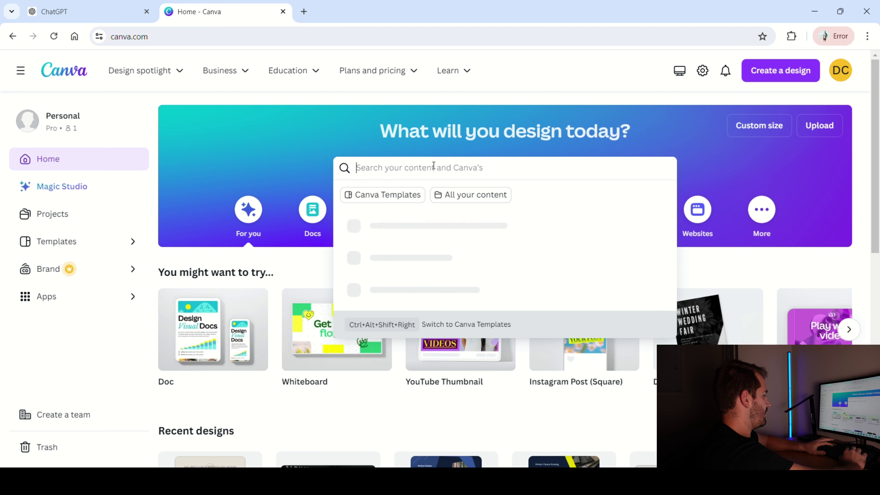
{"action": "type", "text": "e-book"}
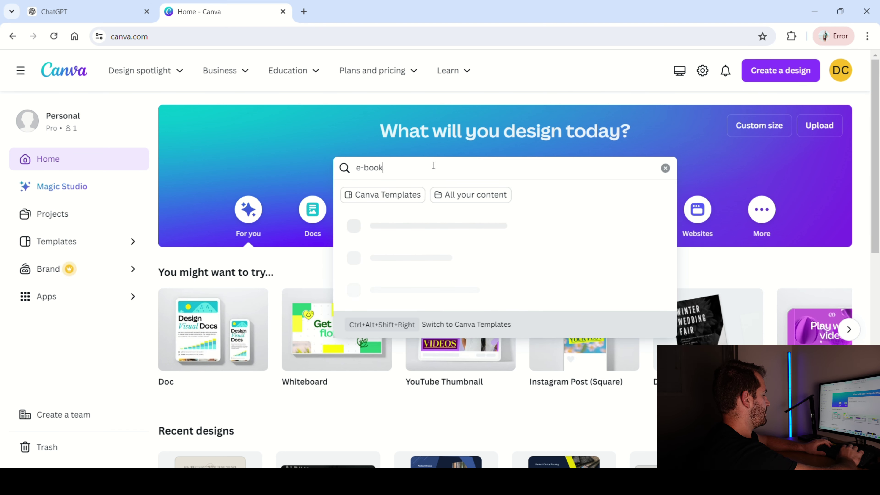
{"action": "type", "text": " ideas"}
{"action": "key", "text": "Return"}
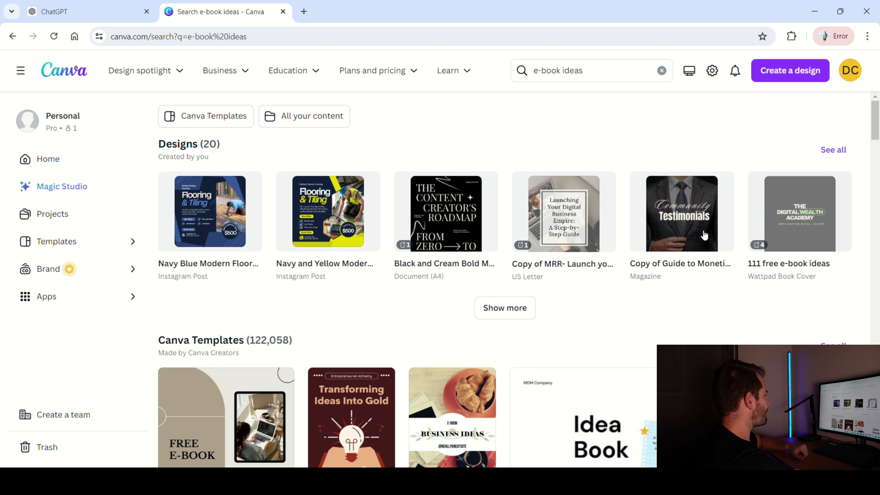
{"action": "scroll", "coordinate": [424, 349], "scroll_direction": "down", "scroll_amount": 4}
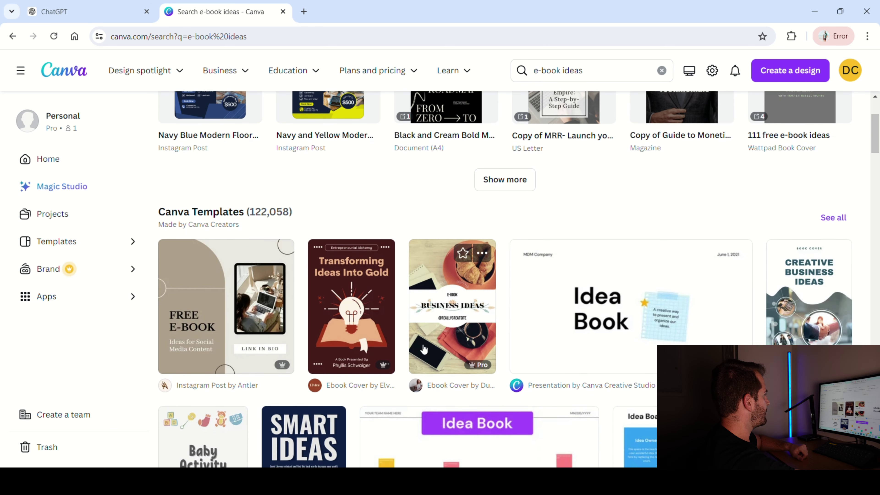
{"action": "scroll", "coordinate": [424, 349], "scroll_direction": "down", "scroll_amount": 3}
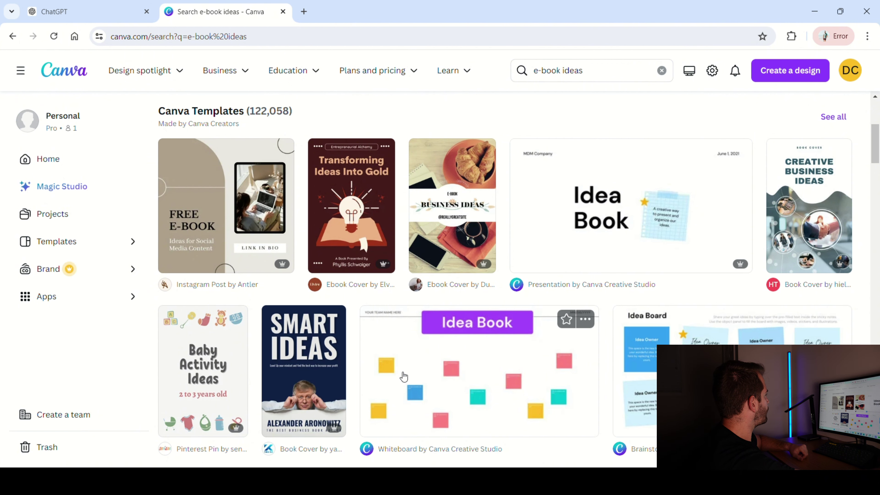
{"action": "scroll", "coordinate": [376, 344], "scroll_direction": "down", "scroll_amount": 2}
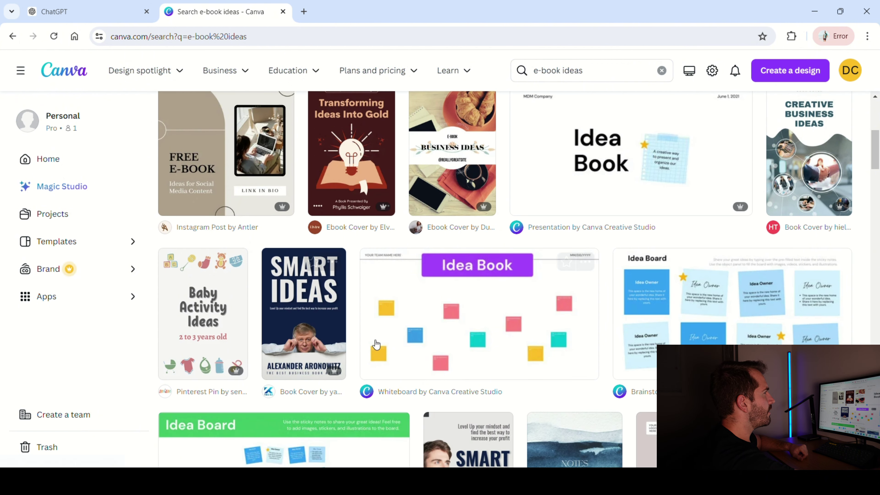
{"action": "scroll", "coordinate": [409, 295], "scroll_direction": "up", "scroll_amount": 2}
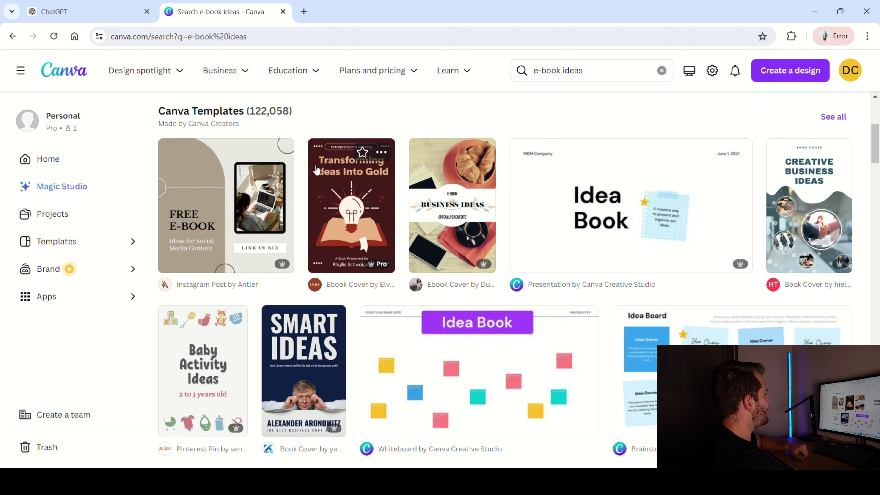
Customize the 'Transforming Ideas Into Gold' cover template, select its title, then return to ChatGPT.
{"action": "left_click", "coordinate": [333, 198]}
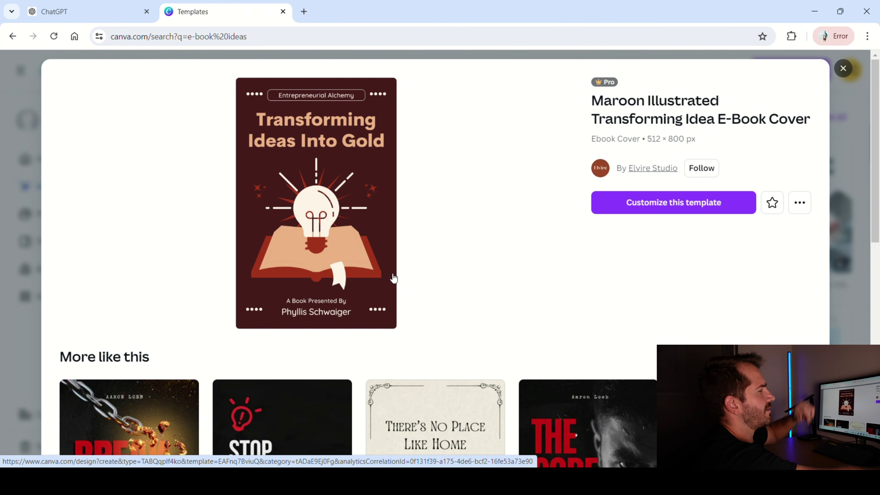
{"action": "left_click", "coordinate": [721, 202]}
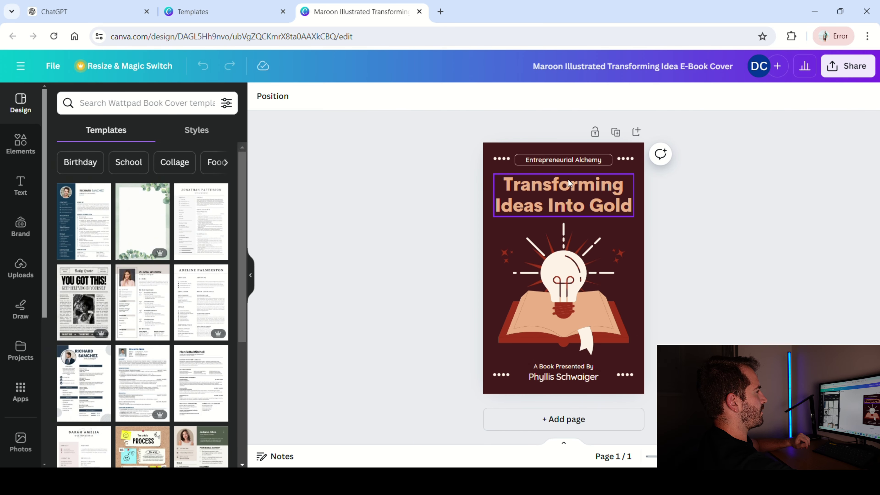
{"action": "left_click", "coordinate": [584, 198]}
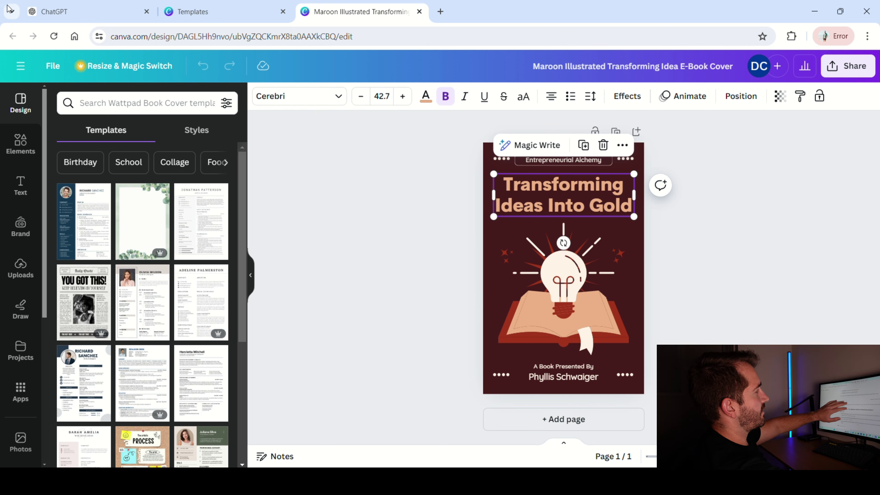
{"action": "left_click", "coordinate": [59, 15]}
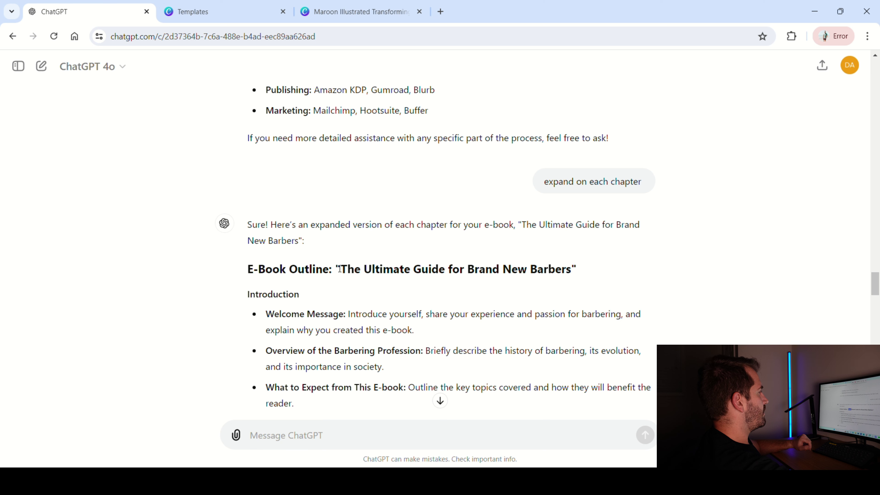
Paste ChatGPT's title 'The Ultimate Guide for Brand New Barbers' over the cover title, resized and centred.
{"action": "left_click_drag", "start_coordinate": [339, 269], "coordinate": [562, 274]}
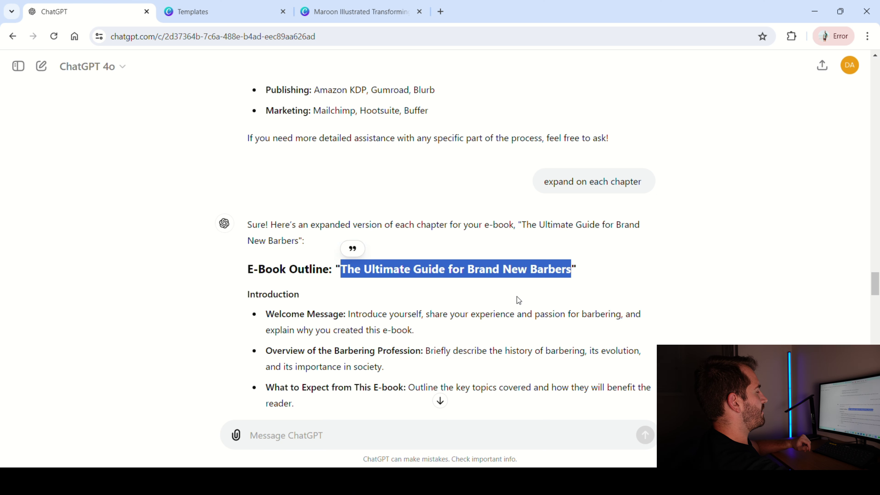
{"action": "right_click", "coordinate": [513, 269]}
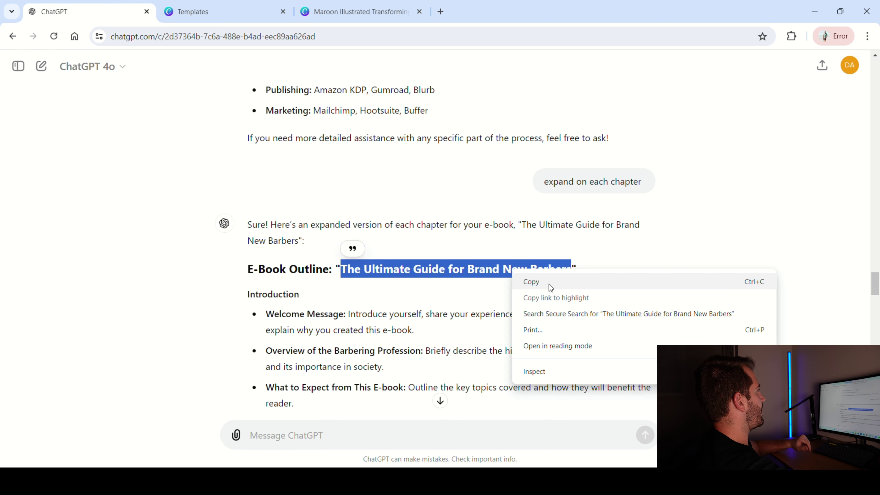
{"action": "left_click", "coordinate": [550, 287]}
{"action": "left_click", "coordinate": [361, 11]}
{"action": "double_click", "coordinate": [557, 197]}
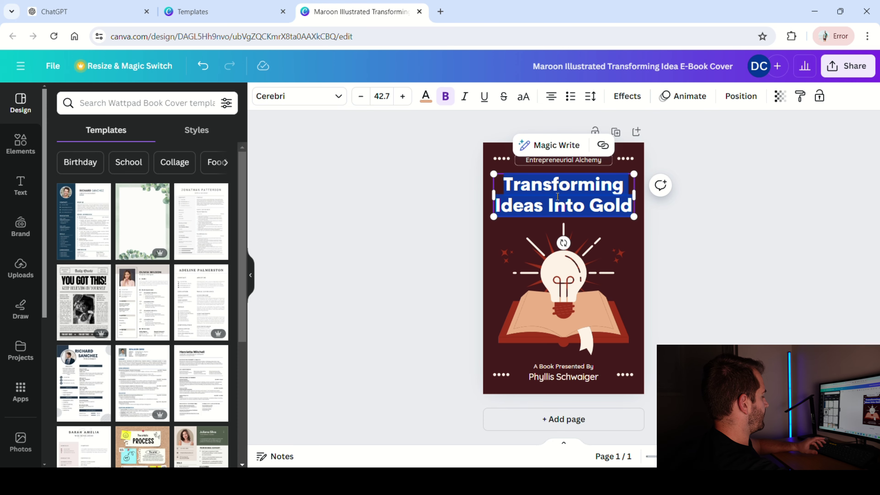
{"action": "key", "text": "ctrl+v"}
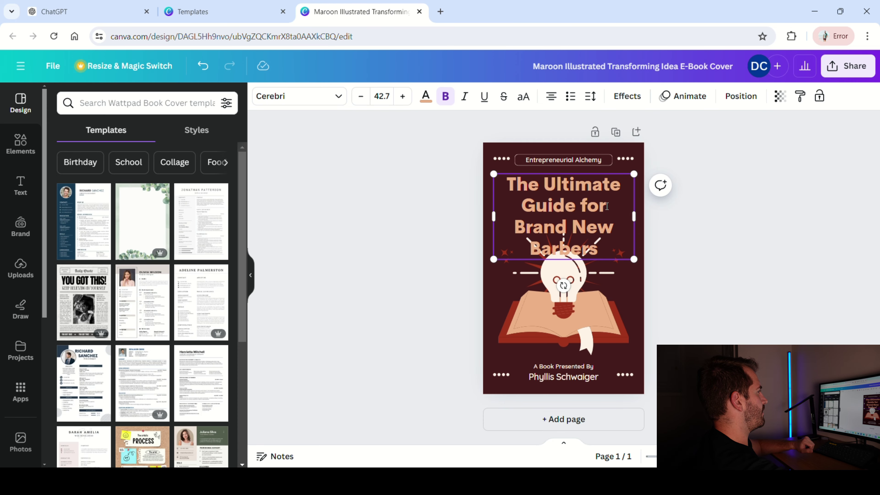
{"action": "left_click_drag", "start_coordinate": [634, 259], "coordinate": [598, 193]}
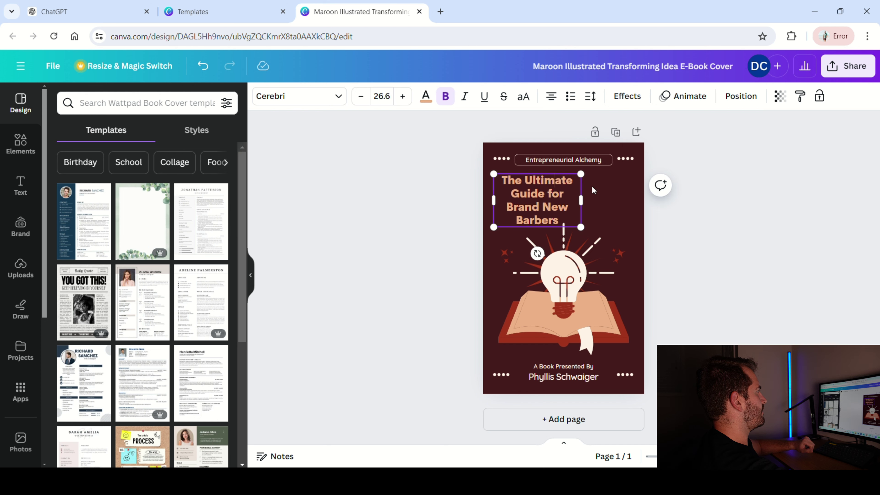
{"action": "left_click_drag", "start_coordinate": [527, 181], "coordinate": [555, 176]}
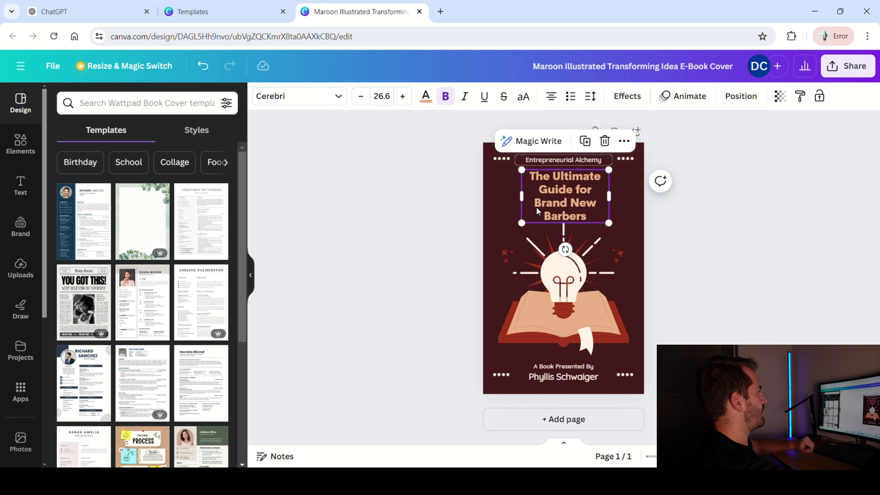
Search templates for 'hair', browsing the Hair Logo and Hair salon results.
{"action": "left_click", "coordinate": [567, 289]}
{"action": "left_click", "coordinate": [123, 103]}
{"action": "type", "text": "hair"}
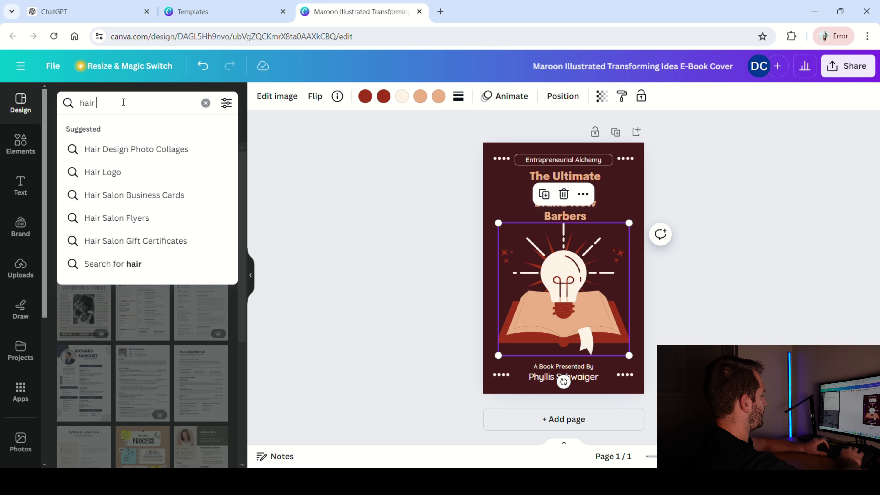
{"action": "left_click", "coordinate": [125, 171]}
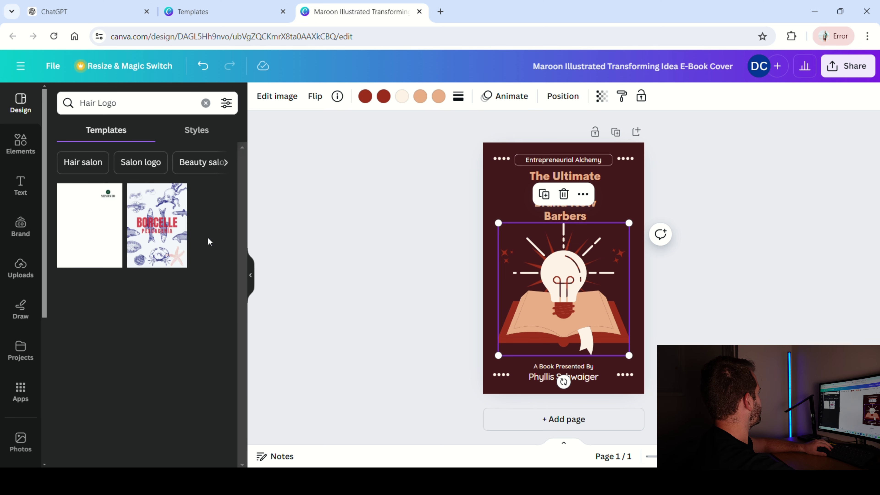
{"action": "left_click", "coordinate": [81, 163]}
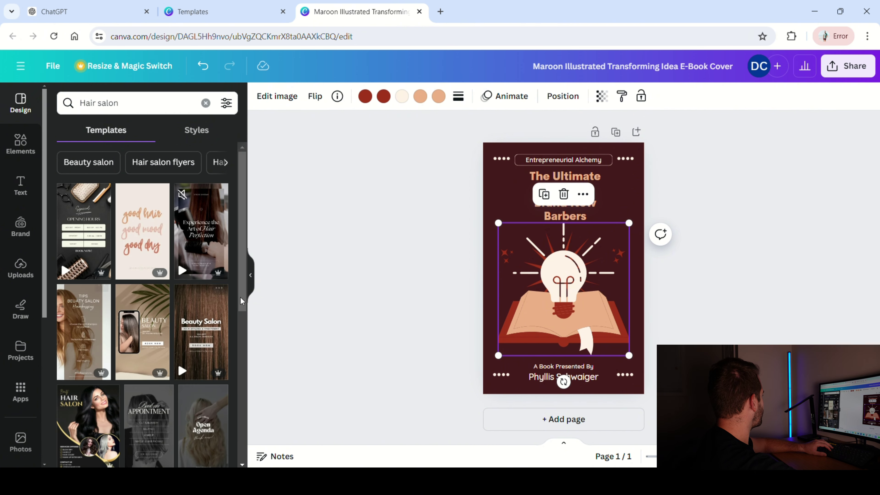
{"action": "scroll", "coordinate": [176, 355], "scroll_direction": "down", "scroll_amount": 5}
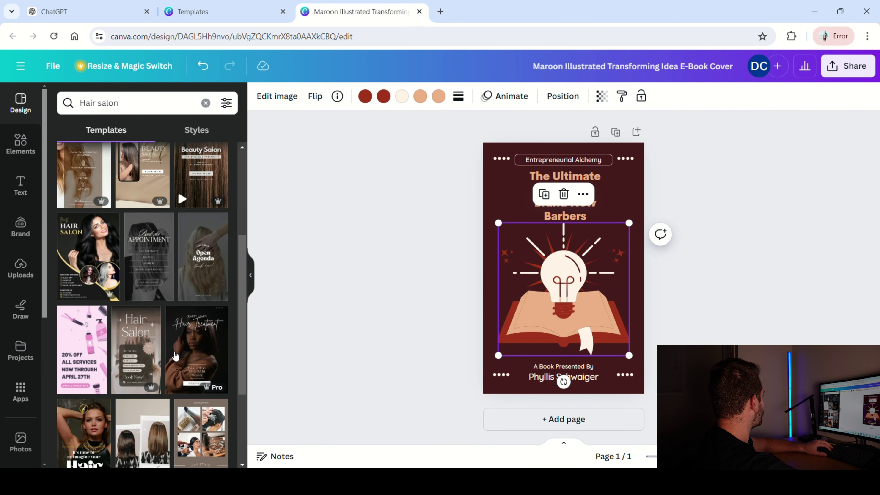
{"action": "scroll", "coordinate": [176, 355], "scroll_direction": "down", "scroll_amount": 7}
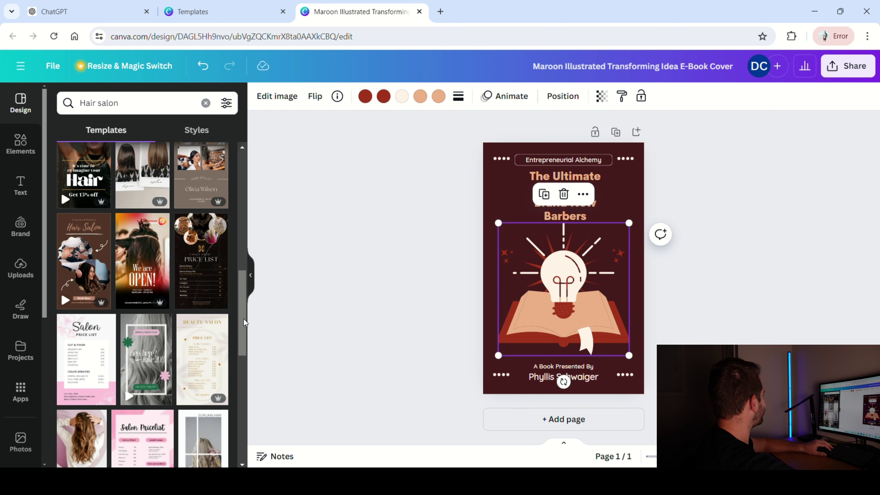
{"action": "left_click_drag", "start_coordinate": [243, 322], "coordinate": [240, 425]}
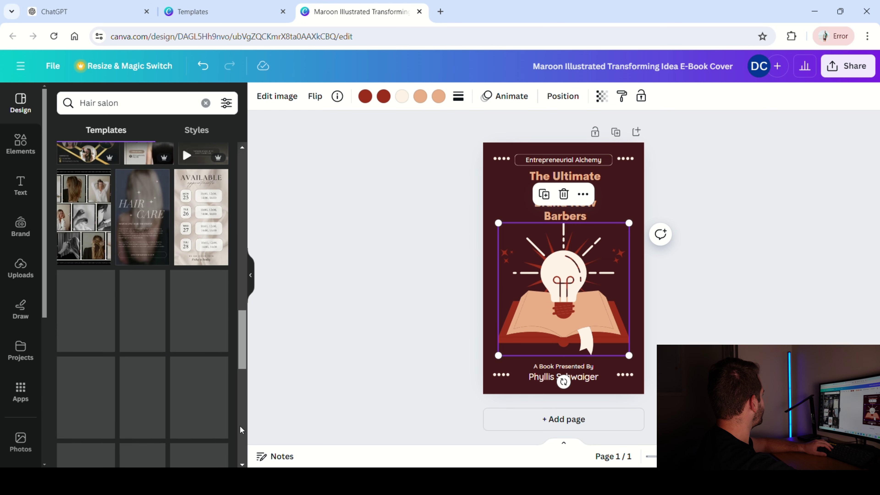
{"action": "left_click_drag", "start_coordinate": [238, 339], "coordinate": [260, 200]}
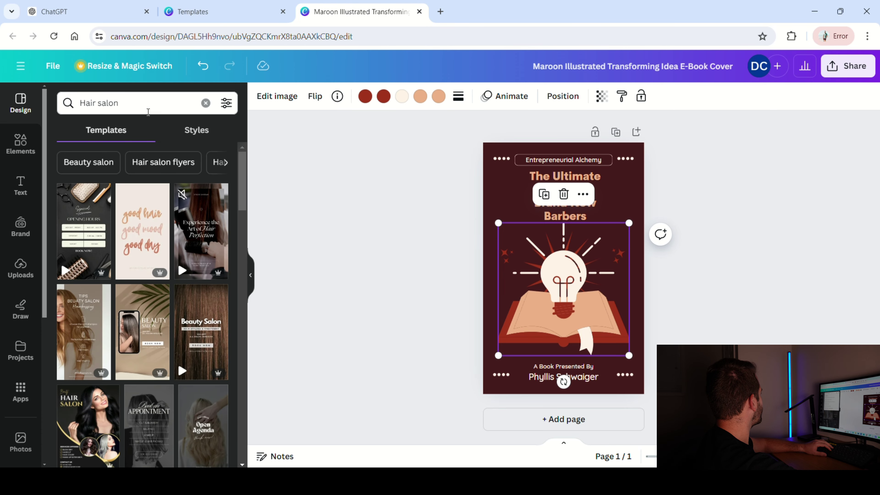
Change the template search to 'Hair clippers'.
{"action": "left_click", "coordinate": [146, 108]}
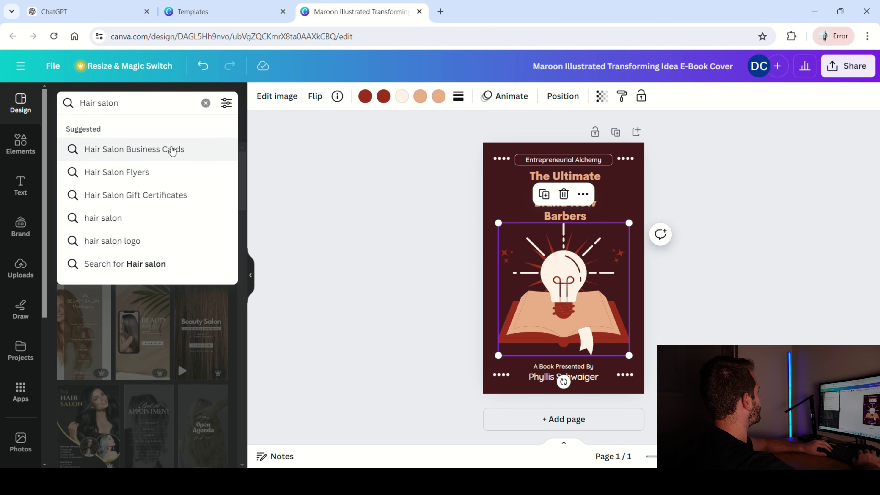
{"action": "key", "text": "BackSpace"}
{"action": "key", "text": "BackSpace"}
{"action": "key", "text": "BackSpace"}
{"action": "key", "text": "BackSpace"}
{"action": "key", "text": "BackSpace"}
{"action": "key", "text": "BackSpace"}
{"action": "type", "text": "clippers"}
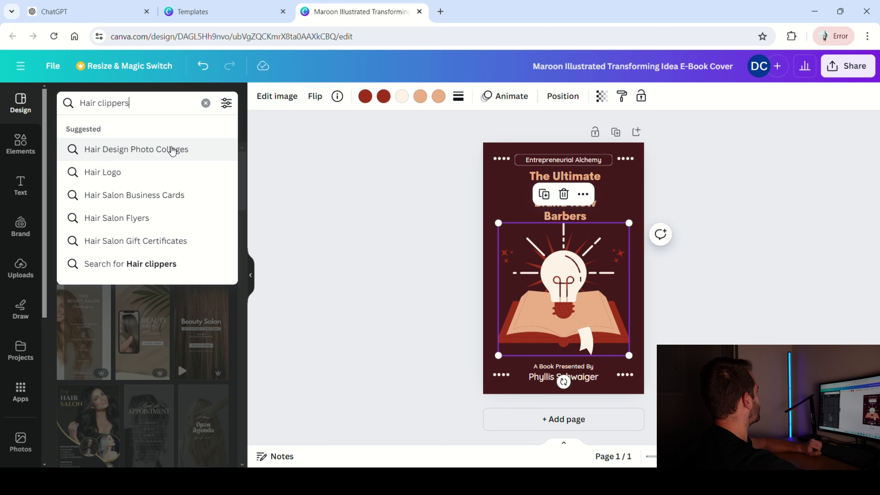
{"action": "key", "text": "Return"}
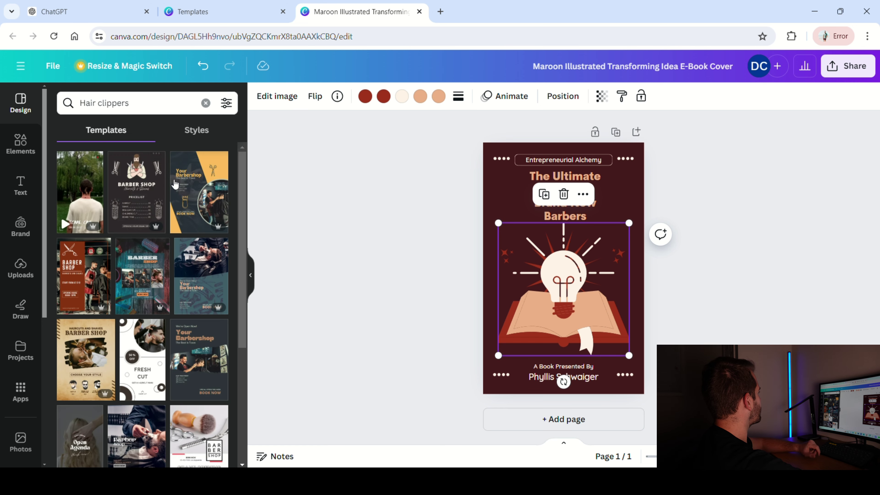
Add the Orange Modern Barbershop Flyer as page 2 and drag its clipper icon onto the cover.
{"action": "left_click", "coordinate": [222, 192]}
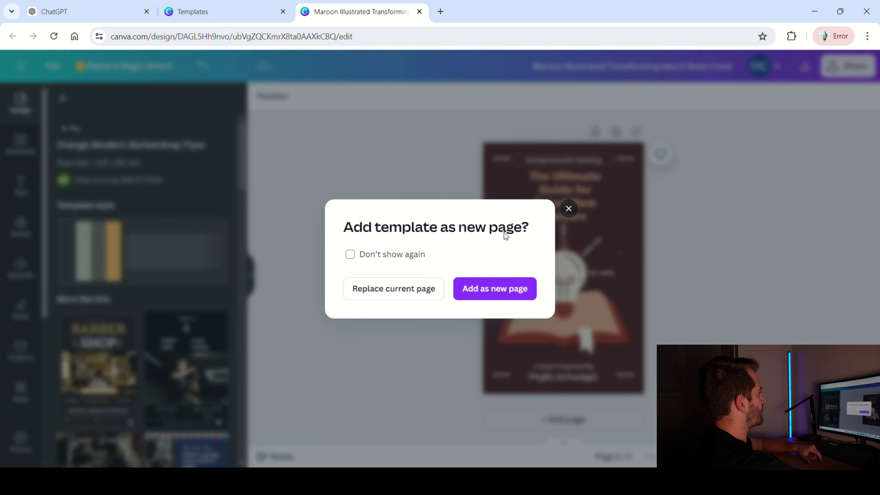
{"action": "left_click", "coordinate": [515, 294]}
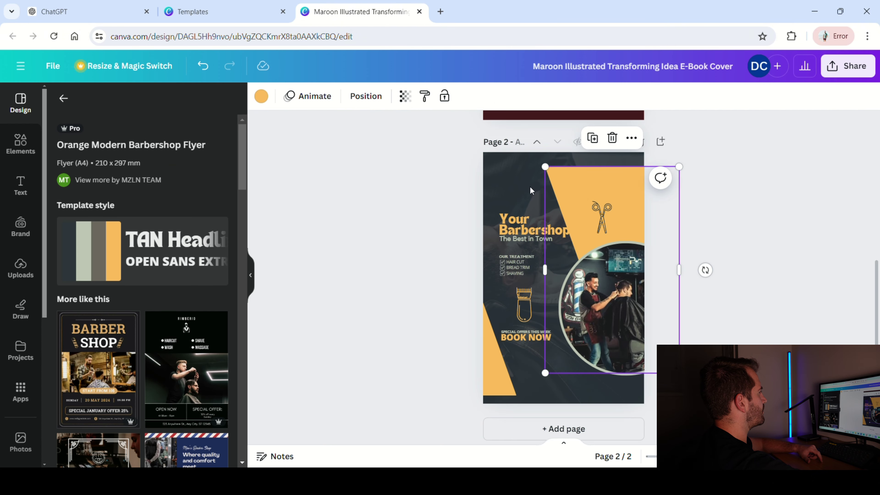
{"action": "left_click_drag", "start_coordinate": [433, 194], "coordinate": [509, 244]}
{"action": "left_click", "coordinate": [603, 217]}
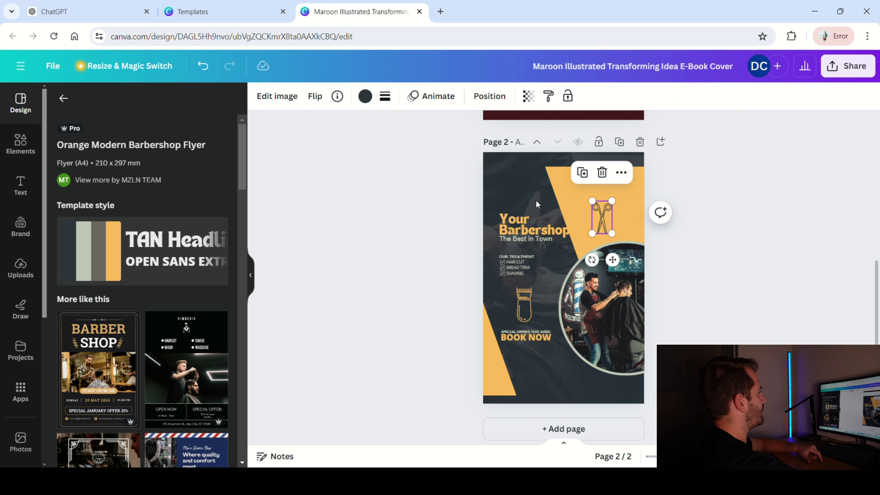
{"action": "scroll", "coordinate": [608, 309], "scroll_direction": "up", "scroll_amount": 2}
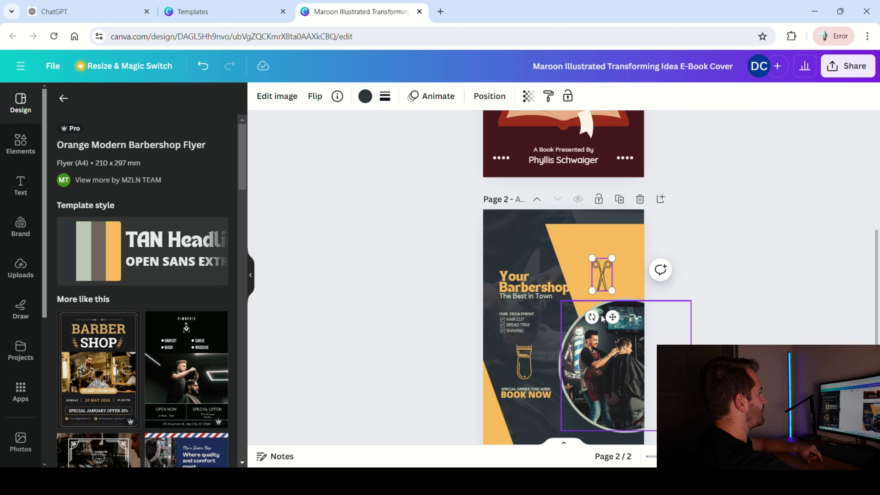
{"action": "left_click", "coordinate": [524, 361]}
{"action": "scroll", "coordinate": [513, 323], "scroll_direction": "up", "scroll_amount": 2}
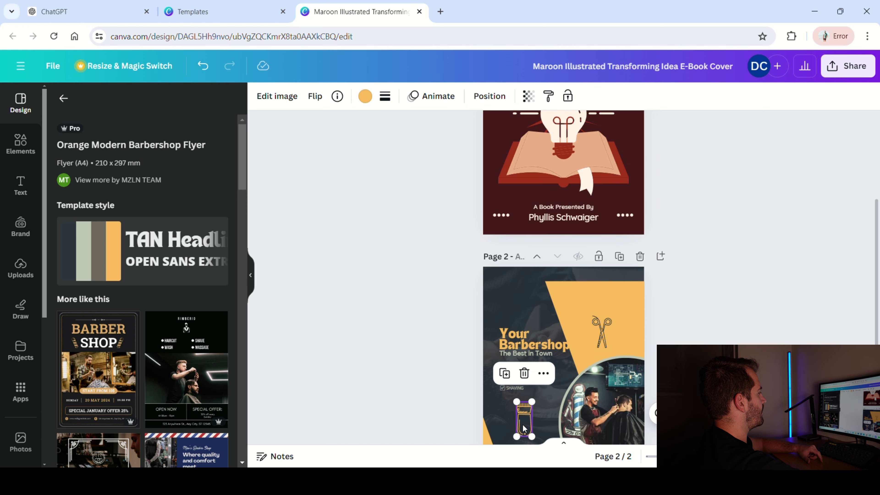
{"action": "left_click_drag", "start_coordinate": [524, 426], "coordinate": [557, 213]}
{"action": "scroll", "coordinate": [554, 196], "scroll_direction": "up", "scroll_amount": 2}
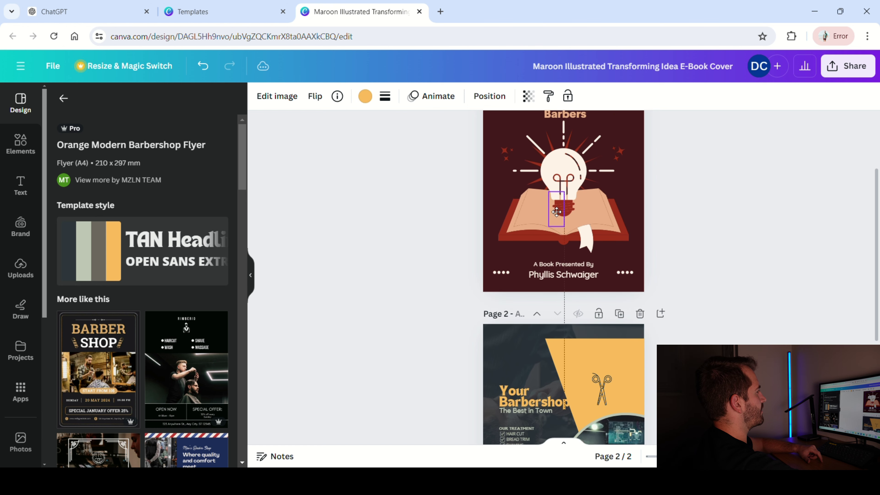
Delete the book-and-lightbulb artwork and the starburst, enlarging the clipper in their place.
{"action": "left_click", "coordinate": [625, 245]}
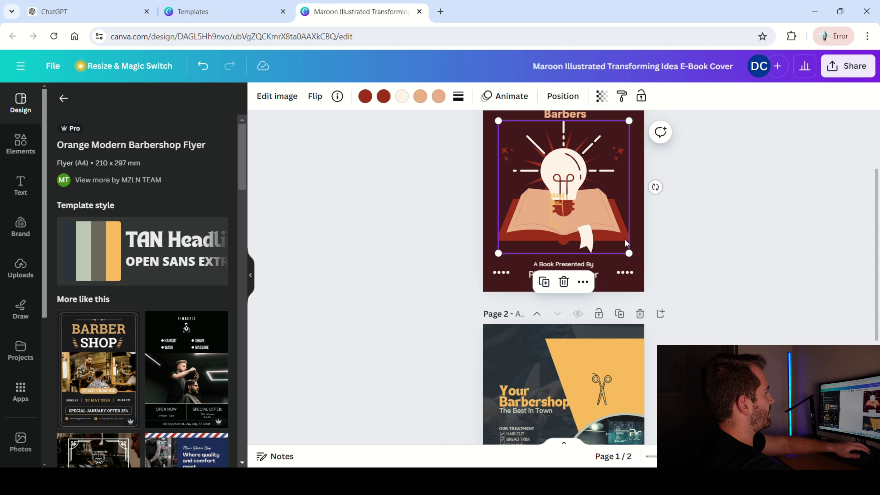
{"action": "key", "text": "Delete"}
{"action": "left_click", "coordinate": [561, 212]}
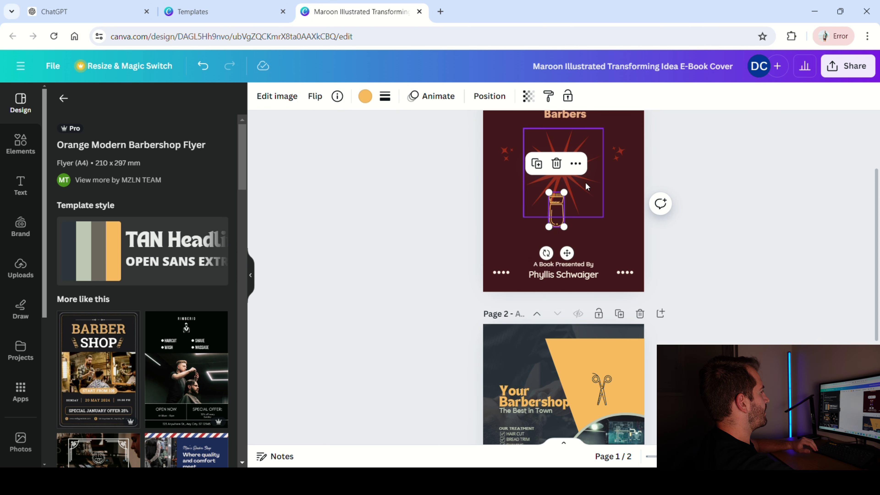
{"action": "left_click_drag", "start_coordinate": [545, 227], "coordinate": [571, 162]}
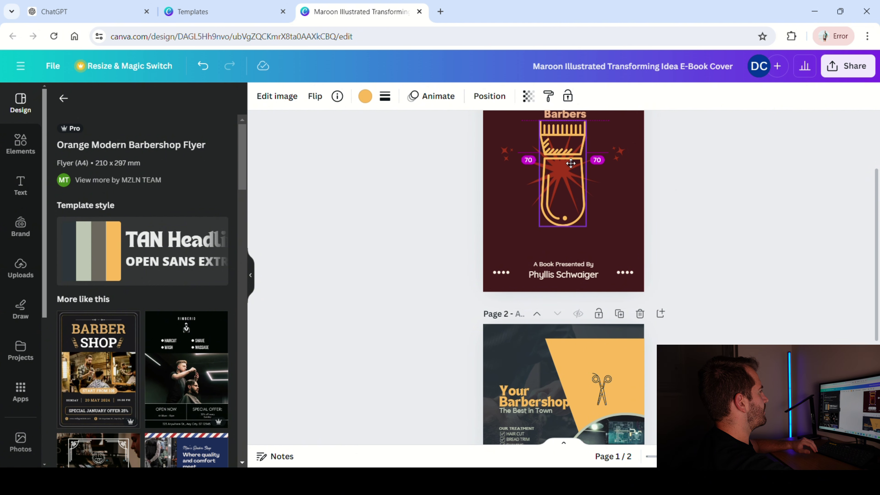
{"action": "left_click", "coordinate": [691, 216]}
{"action": "left_click", "coordinate": [532, 177]}
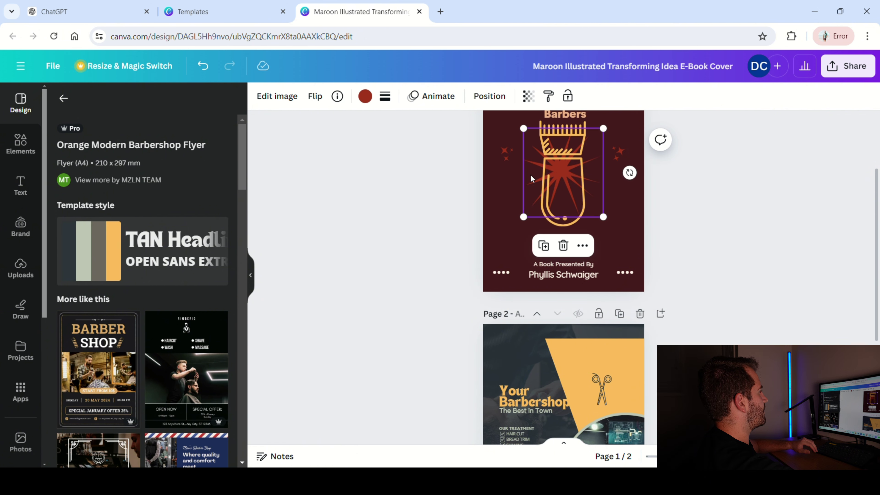
{"action": "left_click_drag", "start_coordinate": [532, 177], "coordinate": [533, 197]}
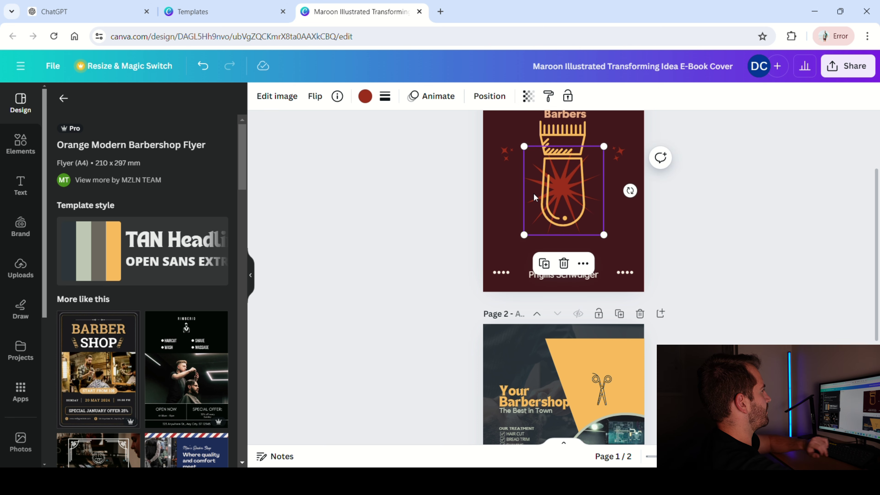
{"action": "key", "text": "Delete"}
Enlarge the clipper illustration further and centre it under the title.
{"action": "scroll", "coordinate": [615, 197], "scroll_direction": "up", "scroll_amount": 3}
{"action": "left_click", "coordinate": [581, 242]}
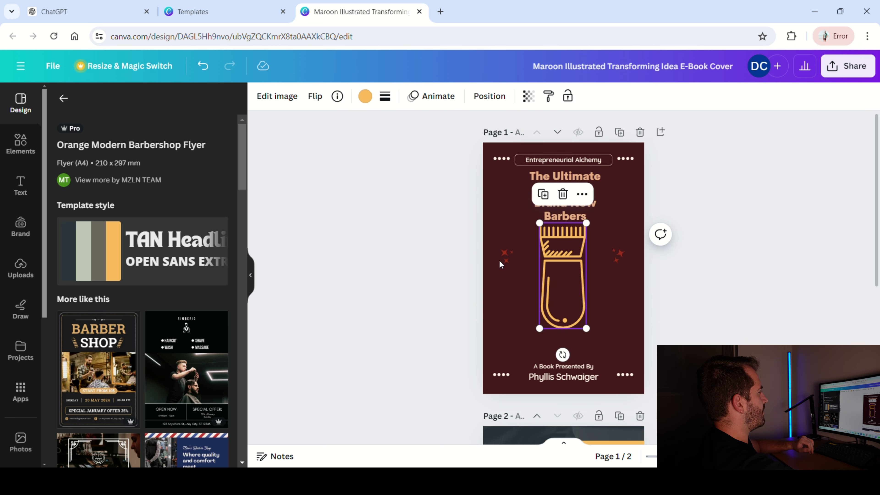
{"action": "left_click_drag", "start_coordinate": [553, 304], "coordinate": [553, 308]}
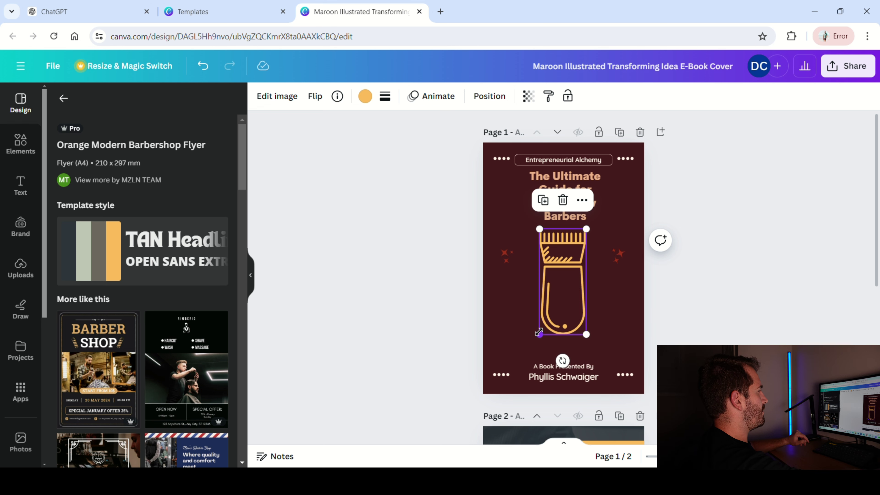
{"action": "left_click_drag", "start_coordinate": [539, 333], "coordinate": [527, 362]}
{"action": "left_click_drag", "start_coordinate": [561, 323], "coordinate": [569, 321]}
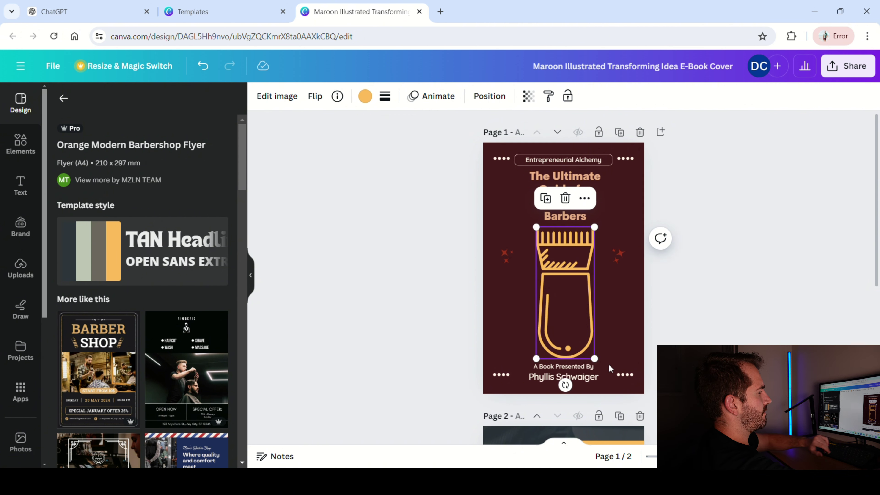
Replace the cover's author name with 'your name'.
{"action": "double_click", "coordinate": [587, 377]}
{"action": "key", "text": "BackSpace"}
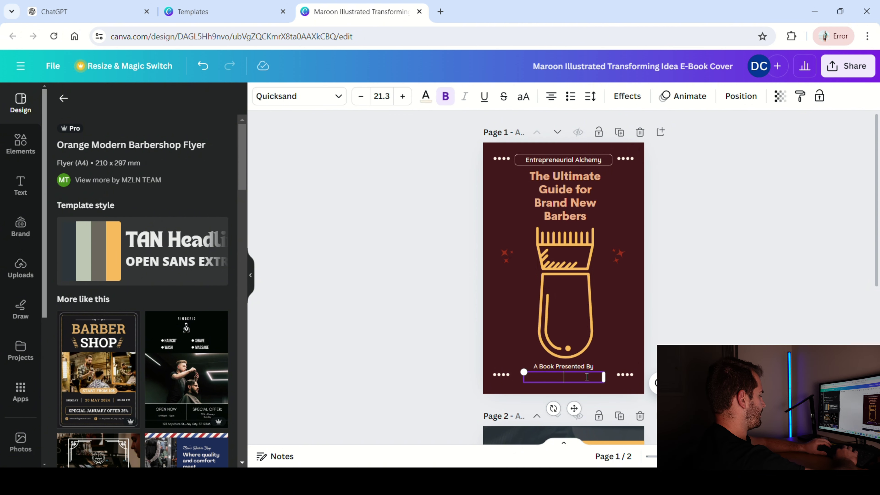
{"action": "type", "text": "you"}
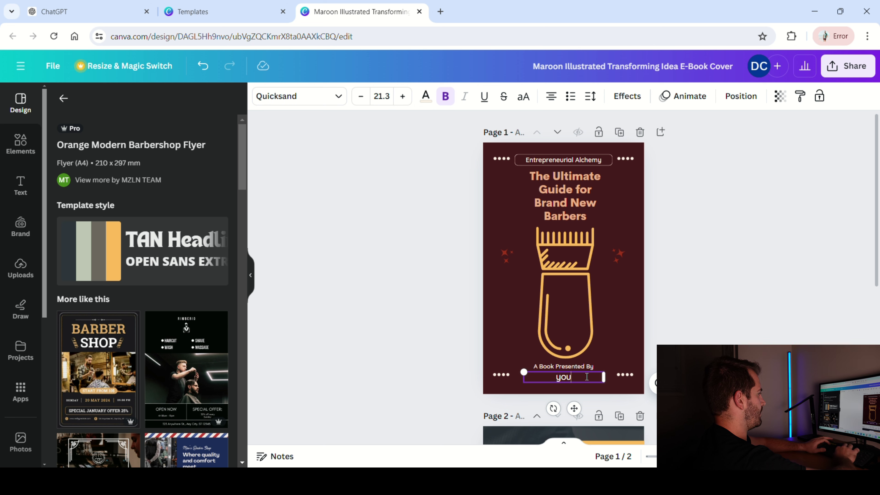
{"action": "type", "text": "r name"}
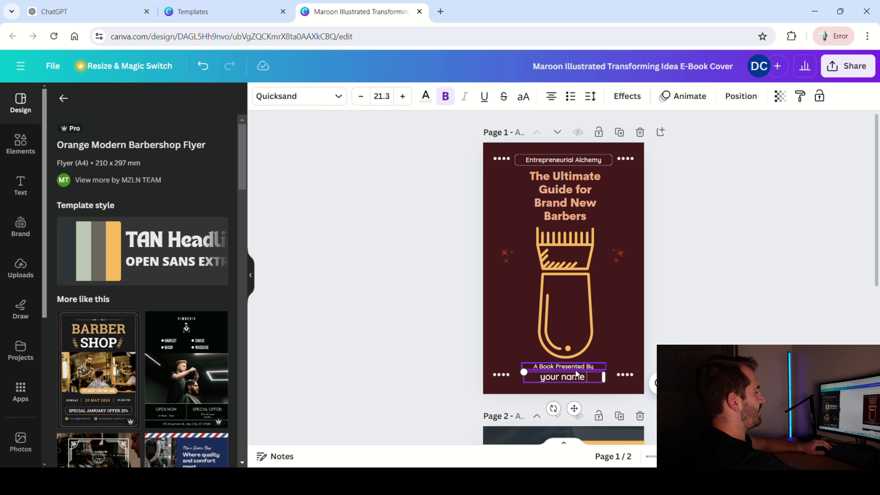
{"action": "left_click", "coordinate": [734, 271]}
Change the top tag text to 'Guide for new barbers'.
{"action": "double_click", "coordinate": [592, 160]}
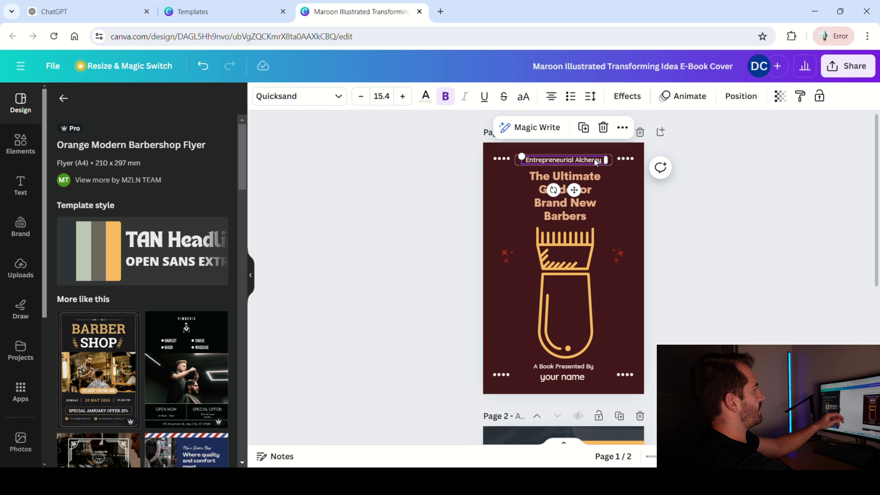
{"action": "type", "text": "G"}
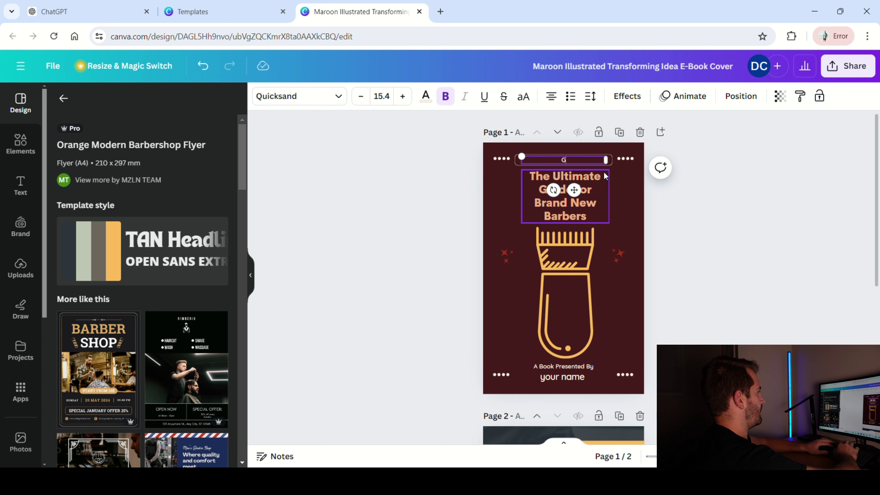
{"action": "type", "text": "uide f"}
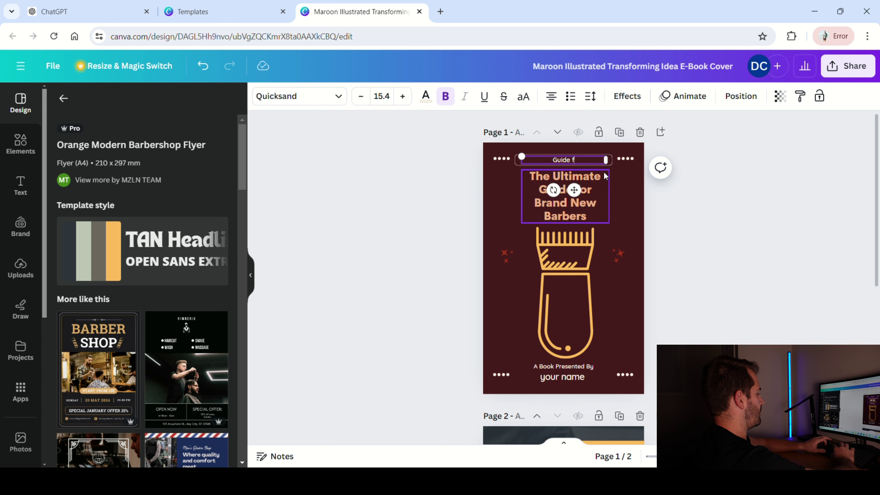
{"action": "type", "text": "or new ba"}
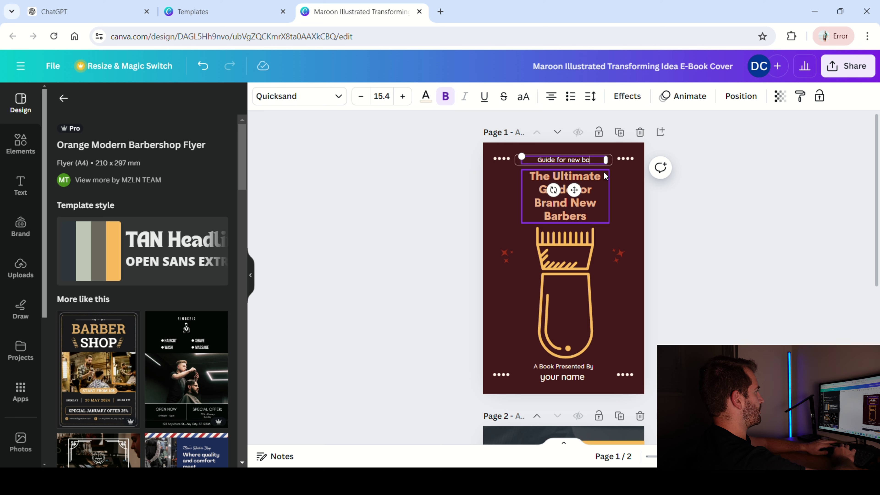
{"action": "type", "text": "rbers"}
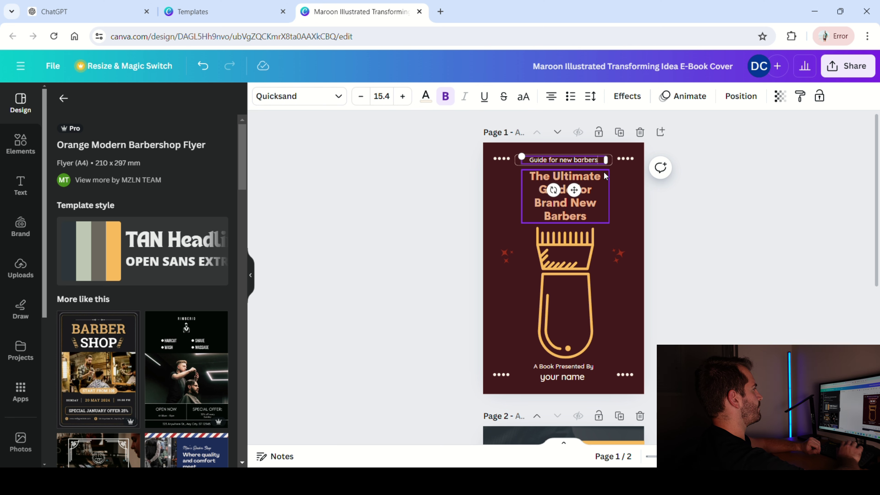
{"action": "key", "text": "Return"}
{"action": "key", "text": "BackSpace"}
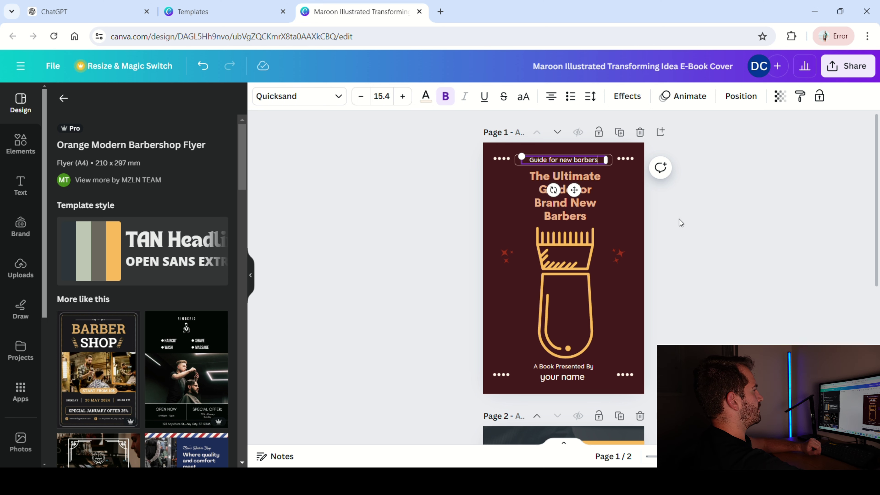
{"action": "left_click", "coordinate": [620, 253]}
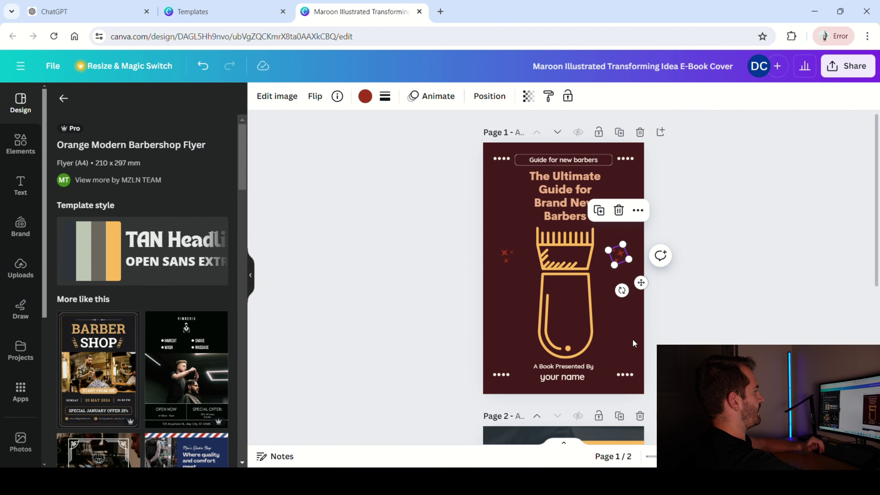
Delete the 'A Book Presented By' line from the cover.
{"action": "left_click", "coordinate": [664, 342]}
{"action": "left_click", "coordinate": [572, 365]}
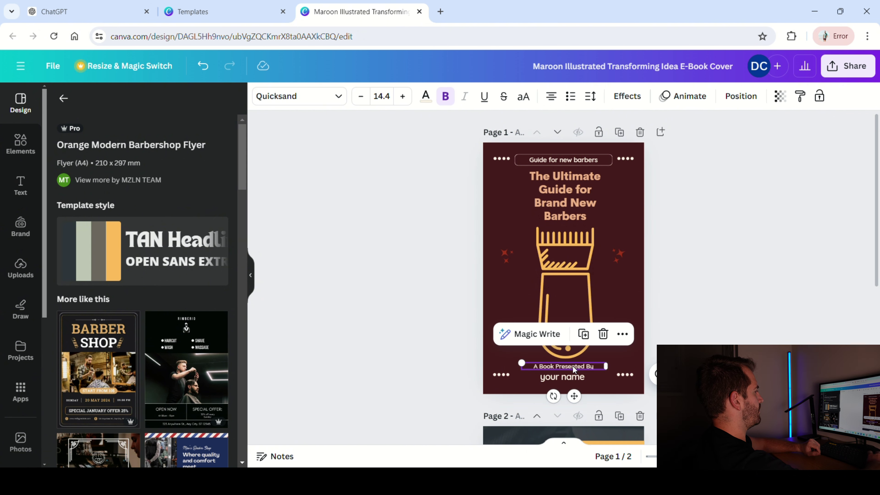
{"action": "key", "text": "Delete"}
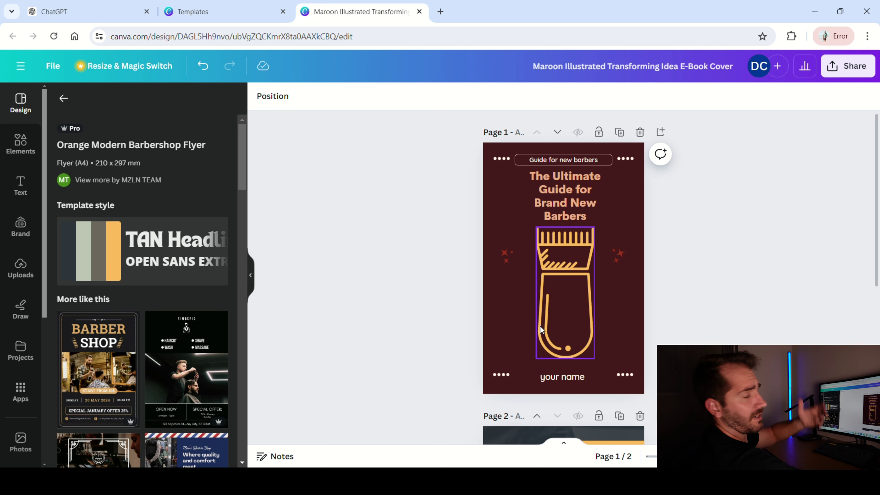
Clear the old barbershop flyer page 2, delete it, and add a blank page after the cover.
{"action": "scroll", "coordinate": [556, 255], "scroll_direction": "down", "scroll_amount": 2}
{"action": "scroll", "coordinate": [556, 254], "scroll_direction": "down", "scroll_amount": 2}
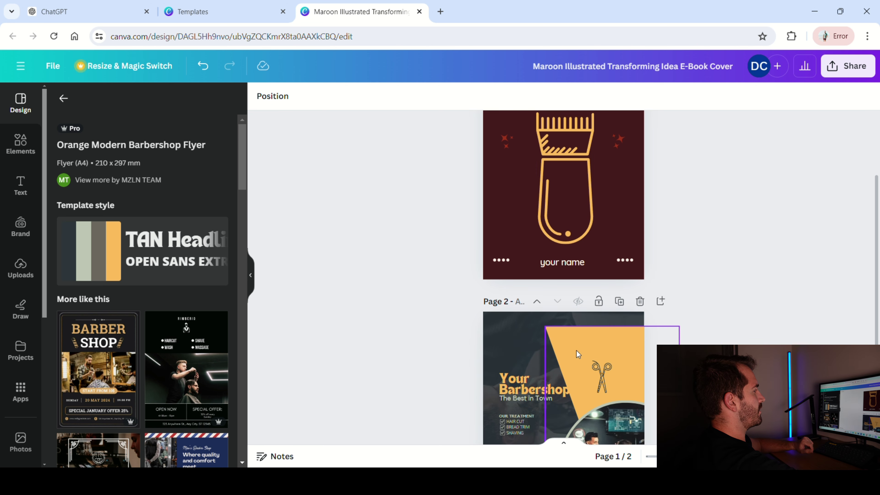
{"action": "left_click", "coordinate": [535, 350]}
{"action": "scroll", "coordinate": [537, 381], "scroll_direction": "down", "scroll_amount": 2}
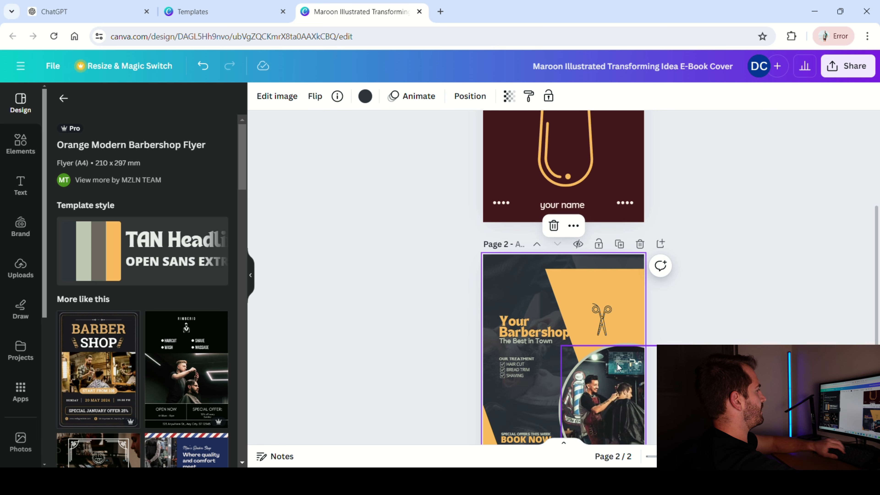
{"action": "left_click", "coordinate": [589, 333]}
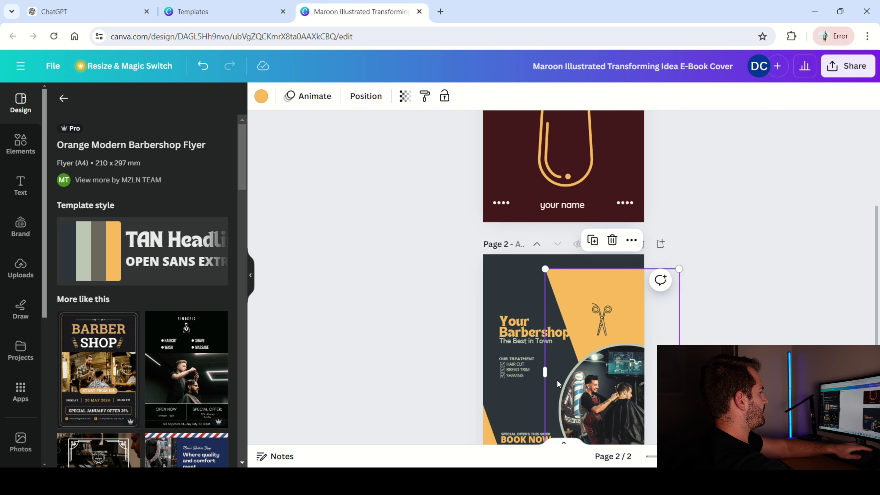
{"action": "key", "text": "Delete"}
{"action": "left_click", "coordinate": [610, 402]}
{"action": "key", "text": "Delete"}
{"action": "left_click", "coordinate": [620, 305]}
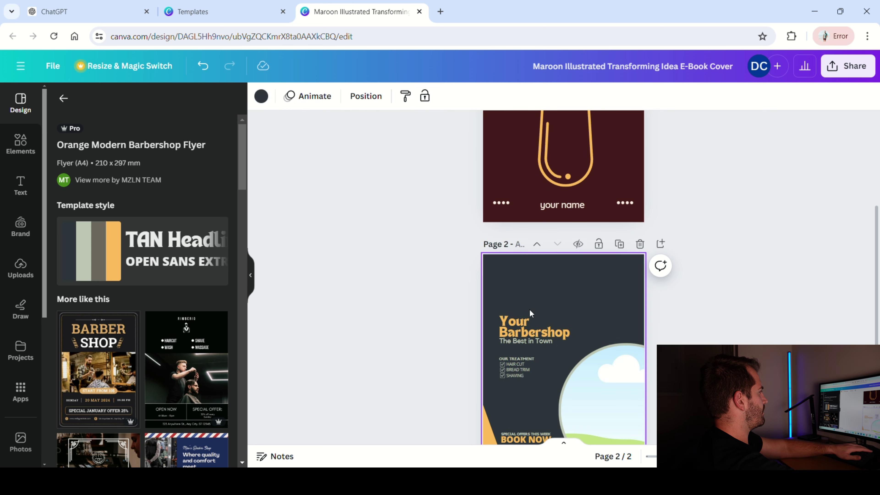
{"action": "key", "text": "Delete"}
{"action": "left_click", "coordinate": [640, 245]}
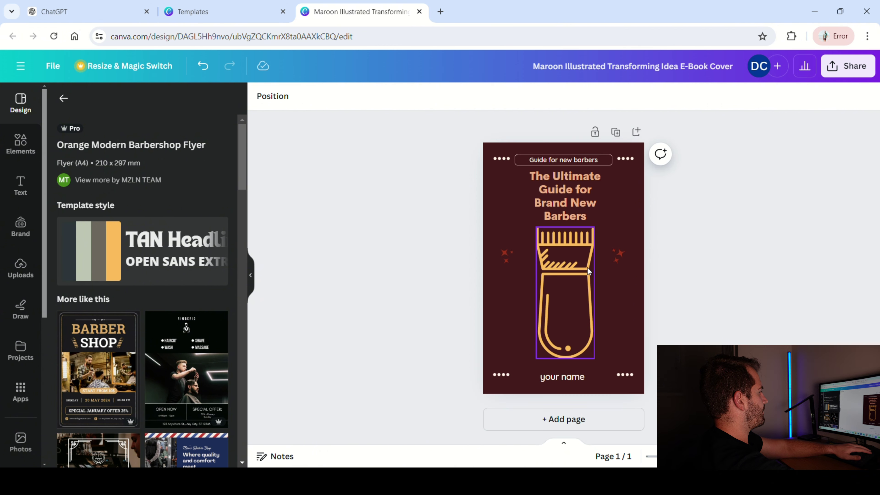
{"action": "left_click", "coordinate": [568, 419]}
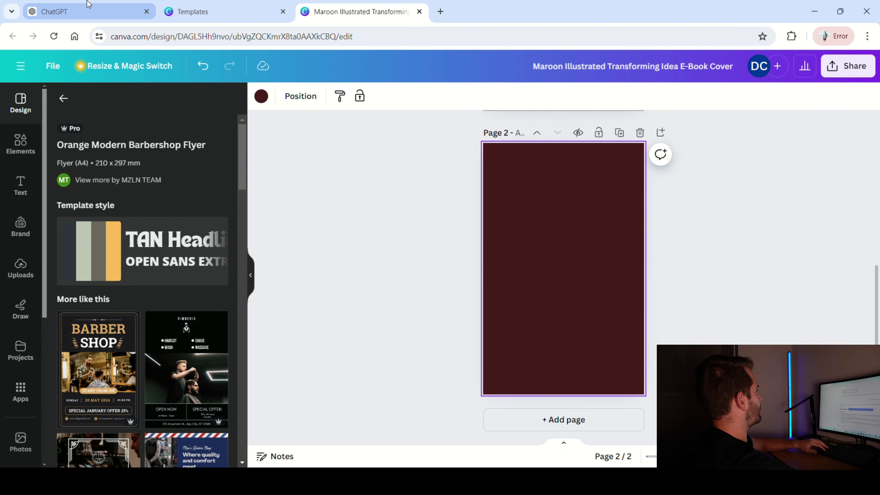
Copy the Introduction section of the ChatGPT outline.
{"action": "left_click", "coordinate": [87, 11]}
{"action": "scroll", "coordinate": [366, 342], "scroll_direction": "down", "scroll_amount": 4}
{"action": "scroll", "coordinate": [328, 239], "scroll_direction": "up", "scroll_amount": 2}
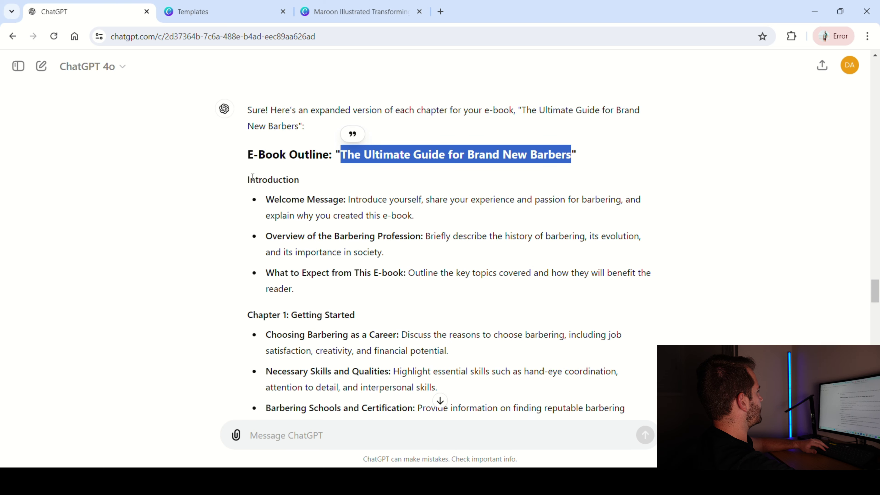
{"action": "left_click_drag", "start_coordinate": [252, 177], "coordinate": [295, 289]}
{"action": "right_click", "coordinate": [310, 205]}
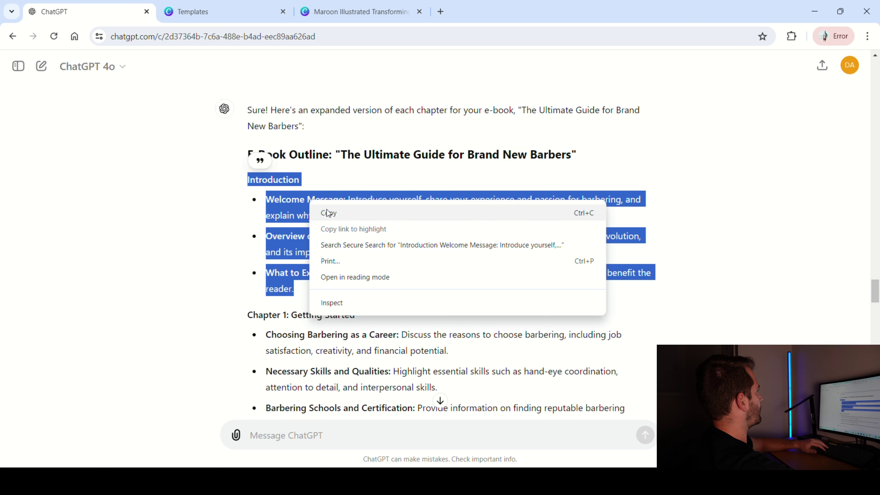
{"action": "left_click", "coordinate": [333, 214]}
{"action": "left_click", "coordinate": [322, 8]}
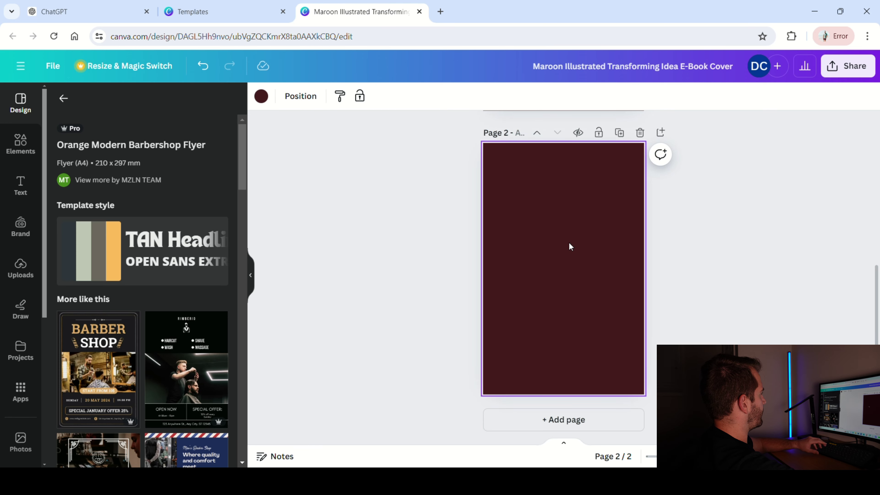
Paste the Introduction text onto page 2 and resize its box to fit the page.
{"action": "key", "text": "ctrl+v"}
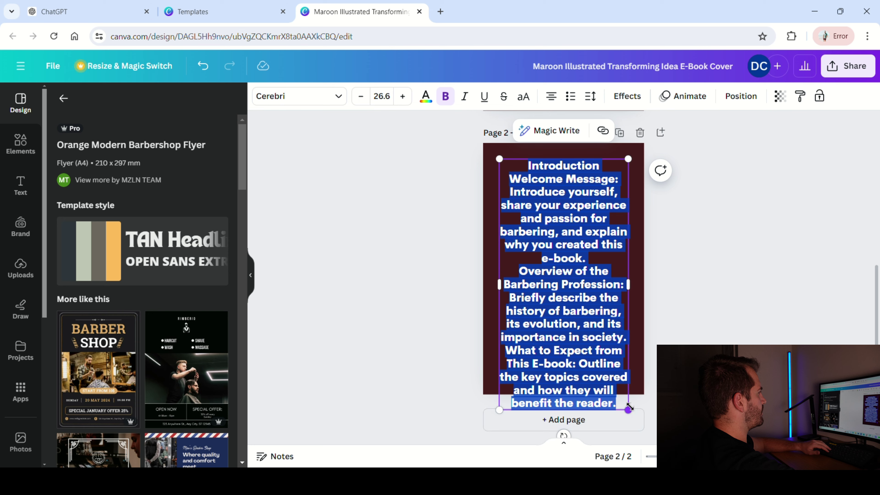
{"action": "left_click_drag", "start_coordinate": [628, 410], "coordinate": [606, 367]}
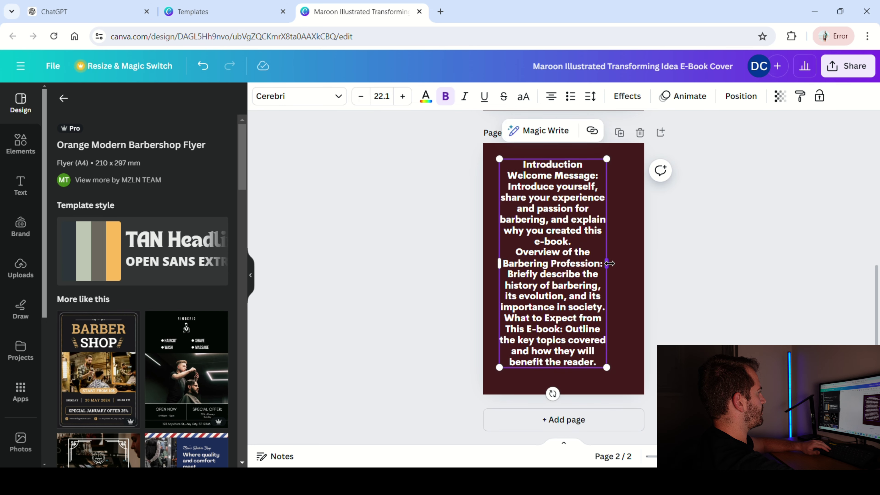
{"action": "left_click_drag", "start_coordinate": [609, 263], "coordinate": [637, 253]}
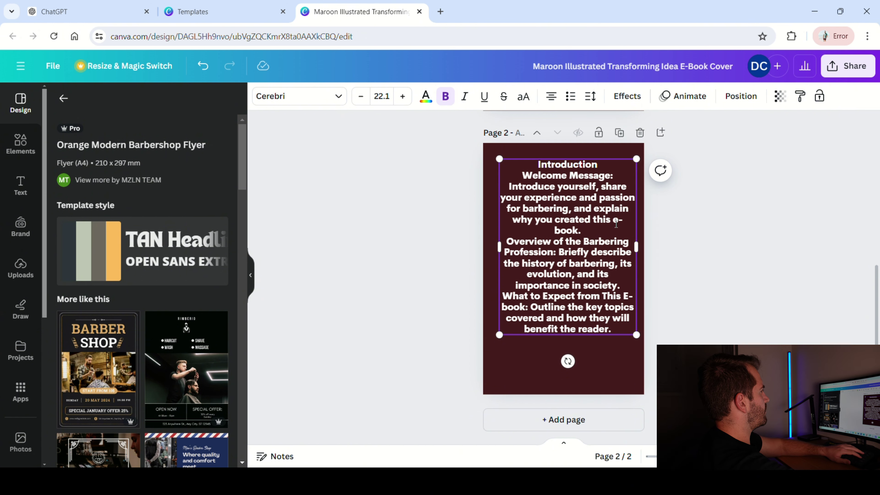
Add blank lines between the Introduction paragraphs and move the text slightly lower.
{"action": "key", "text": "Return"}
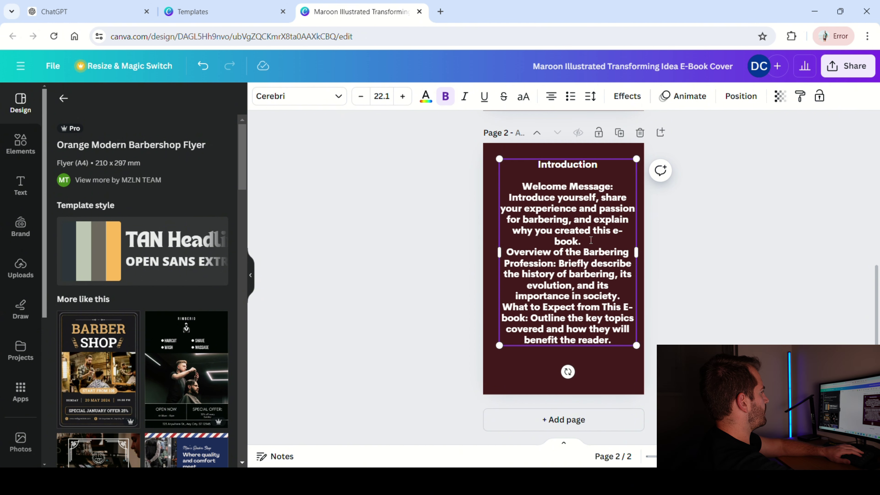
{"action": "left_click", "coordinate": [591, 240]}
{"action": "key", "text": "Return"}
{"action": "key", "text": "Right"}
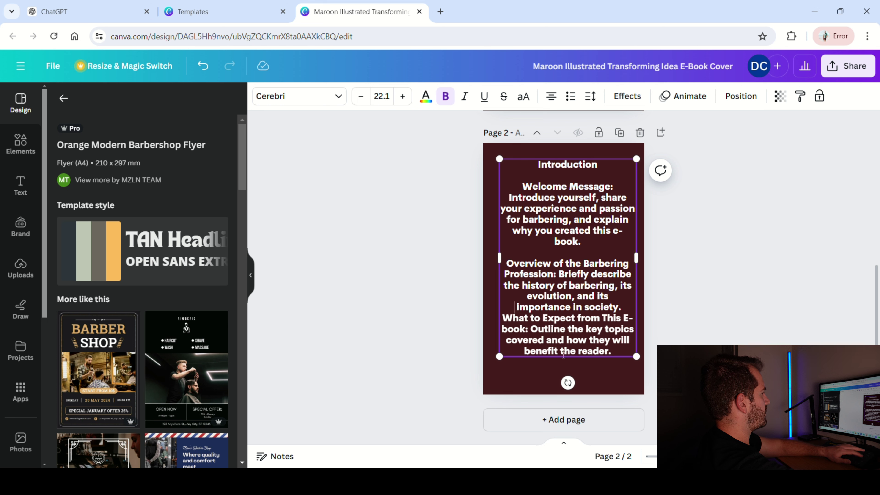
{"action": "key", "text": "Return"}
{"action": "left_click", "coordinate": [671, 292]}
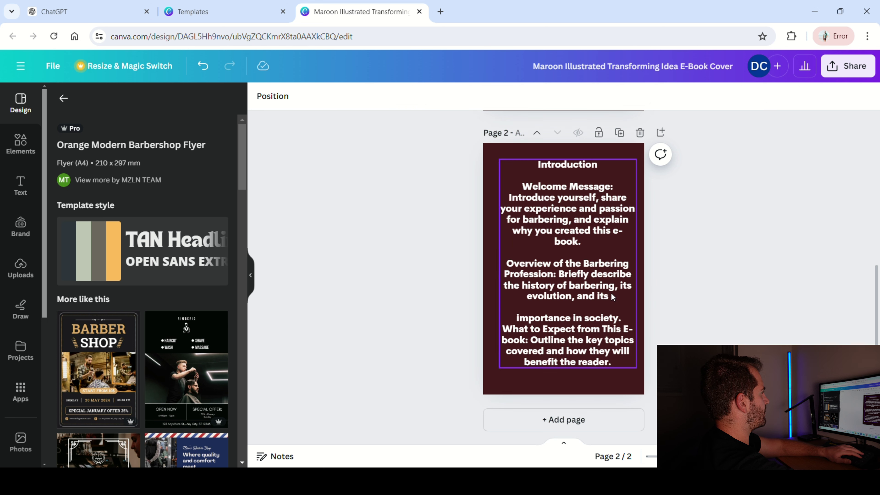
{"action": "left_click", "coordinate": [601, 228]}
{"action": "left_click_drag", "start_coordinate": [600, 229], "coordinate": [600, 240]}
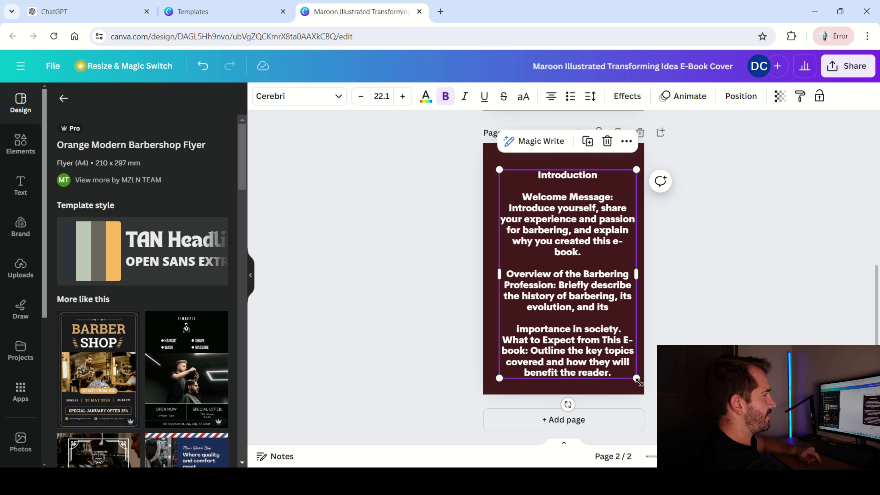
{"action": "left_click", "coordinate": [693, 263]}
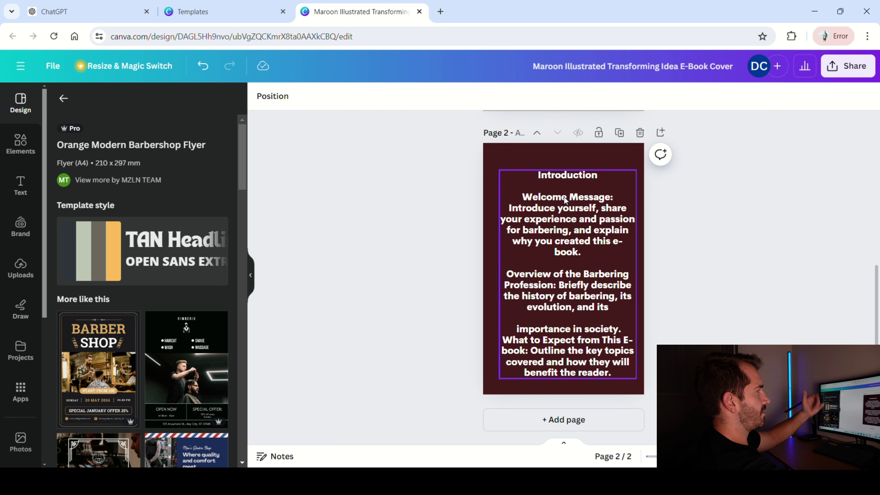
Add a new blank page 3 after the Introduction page.
{"action": "left_click", "coordinate": [564, 419]}
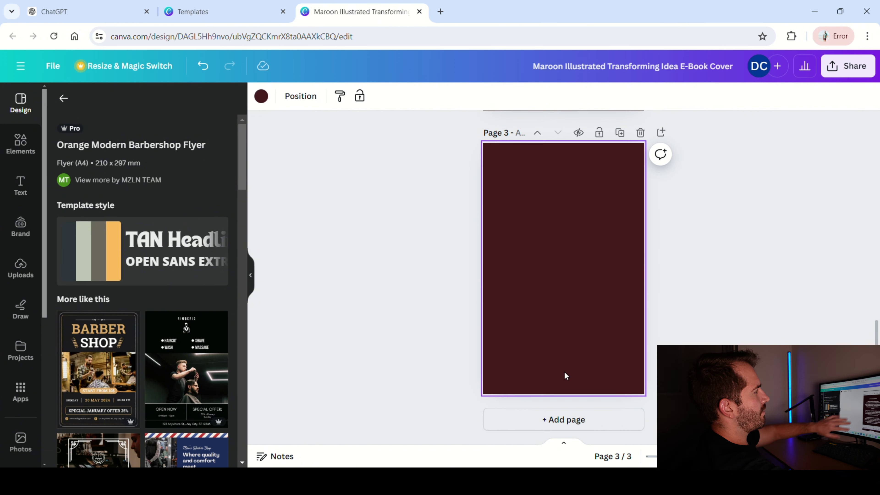
{"action": "scroll", "coordinate": [565, 376], "scroll_direction": "up", "scroll_amount": 15}
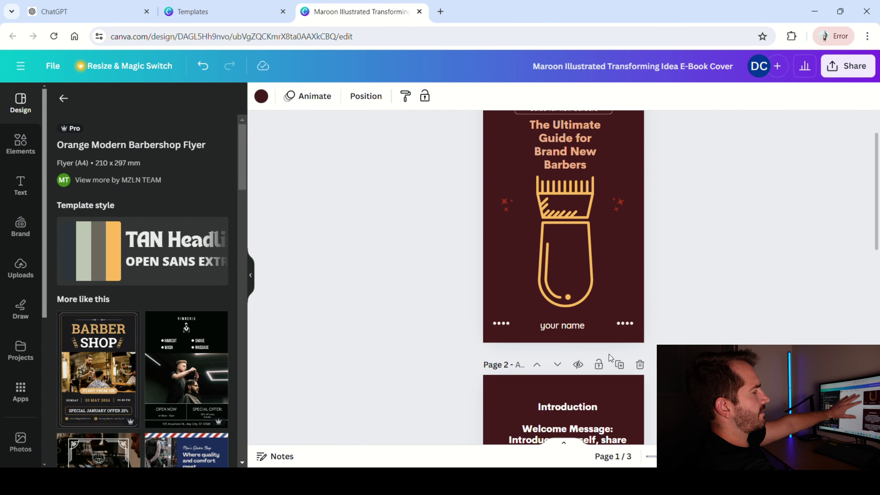
{"action": "scroll", "coordinate": [610, 357], "scroll_direction": "down", "scroll_amount": 3}
{"action": "scroll", "coordinate": [611, 303], "scroll_direction": "down", "scroll_amount": 3}
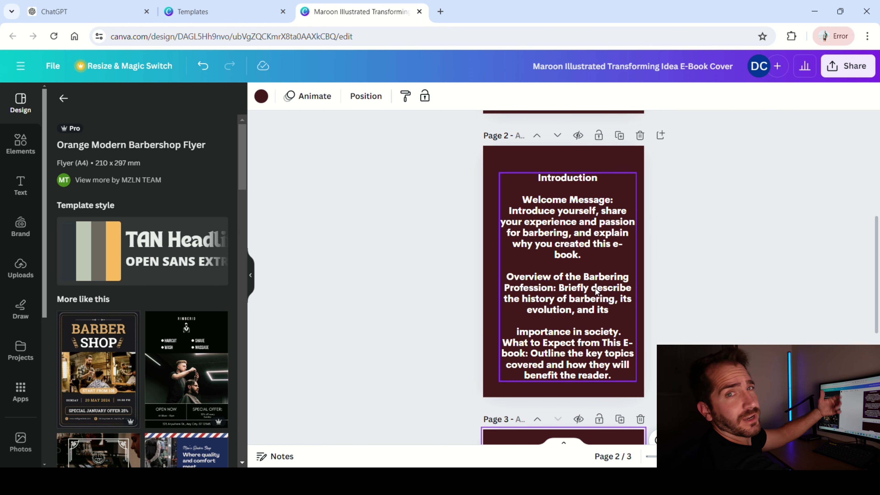
{"action": "scroll", "coordinate": [597, 264], "scroll_direction": "down", "scroll_amount": 2}
{"action": "scroll", "coordinate": [597, 264], "scroll_direction": "up", "scroll_amount": 8}
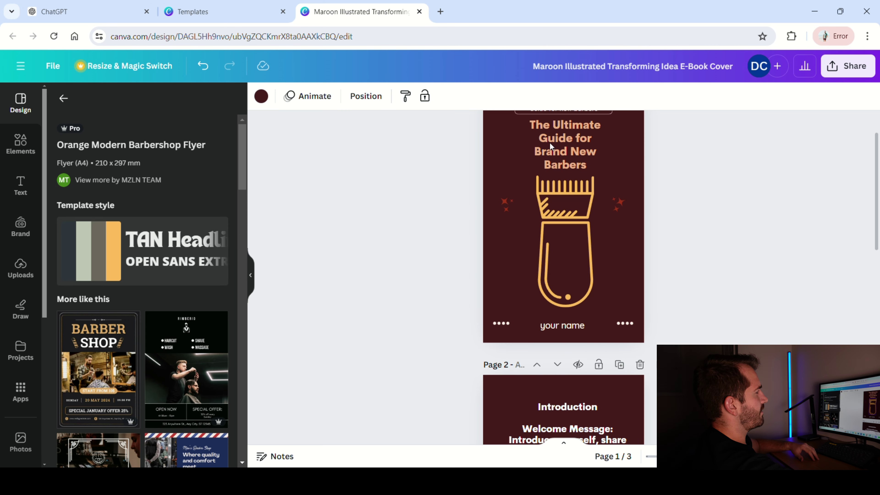
Copy the cover's clipper graphic and select page 2 for pasting.
{"action": "right_click", "coordinate": [546, 191]}
{"action": "left_click", "coordinate": [602, 201]}
{"action": "scroll", "coordinate": [589, 243], "scroll_direction": "down", "scroll_amount": 5}
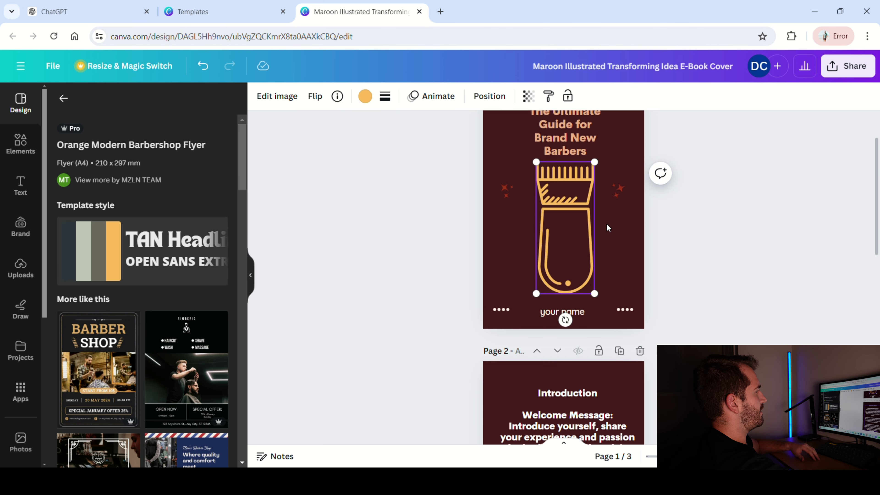
{"action": "left_click", "coordinate": [497, 218]}
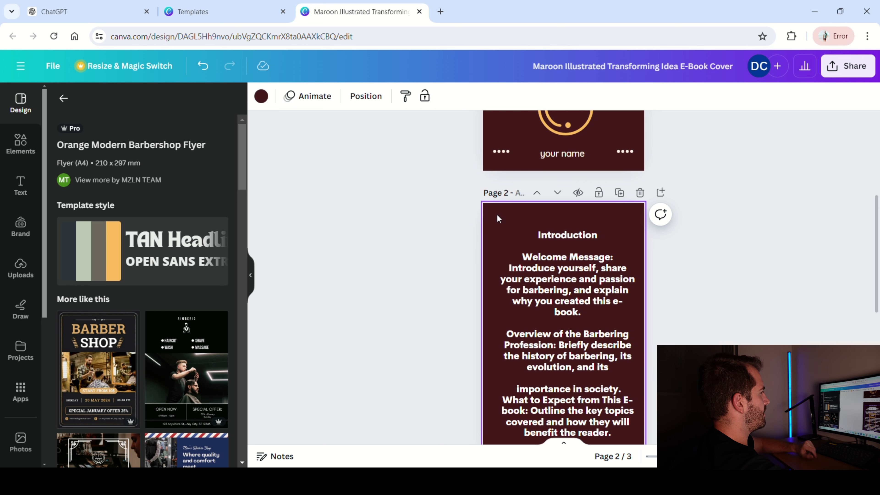
Paste the clipper graphic and shrink it into page 2's top-left corner.
{"action": "key", "text": "ctrl+v"}
{"action": "left_click_drag", "start_coordinate": [594, 287], "coordinate": [491, 215]}
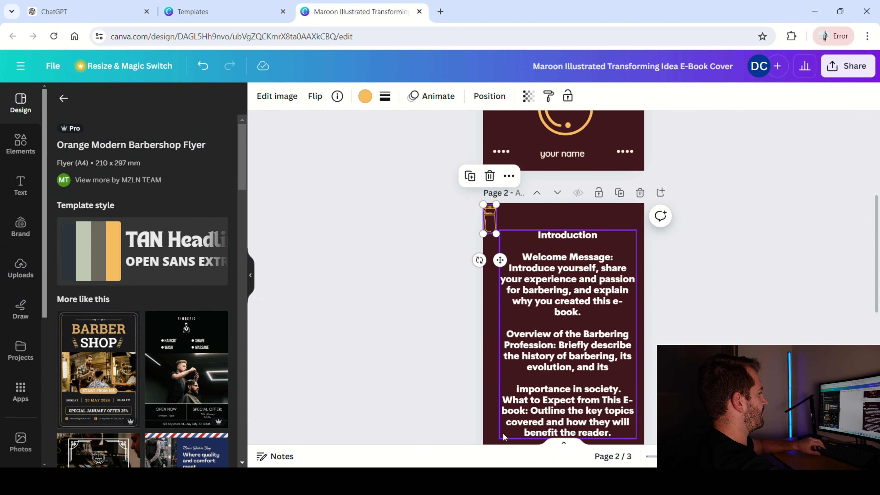
{"action": "left_click", "coordinate": [489, 438]}
{"action": "key", "text": "ctrl+v"}
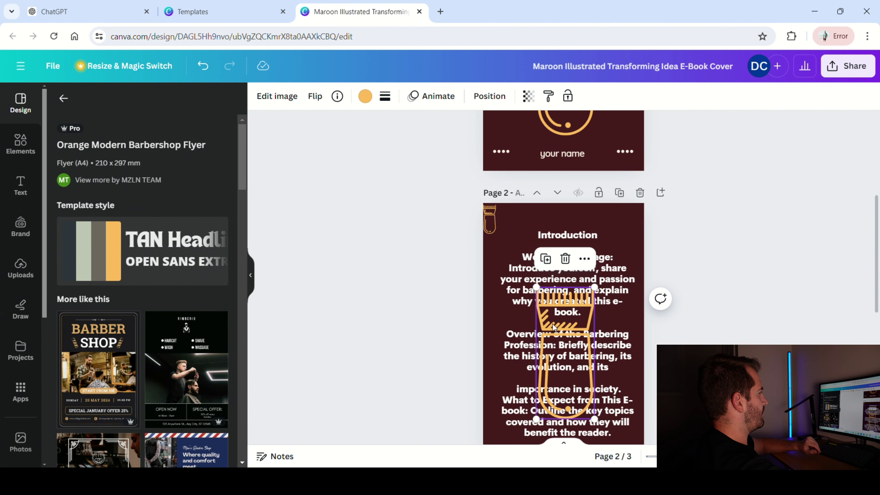
{"action": "key", "text": "Delete"}
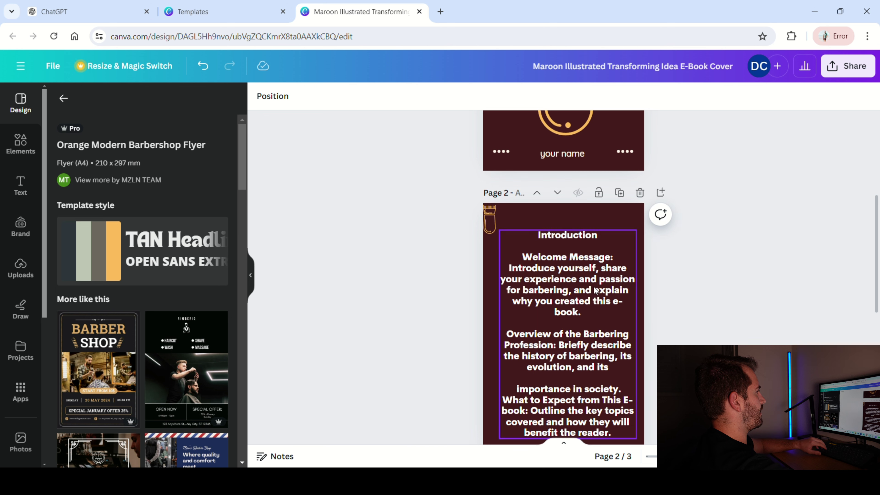
Duplicate the small clipper into the bottom-left, top-right and bottom-right corners.
{"action": "left_click", "coordinate": [494, 218]}
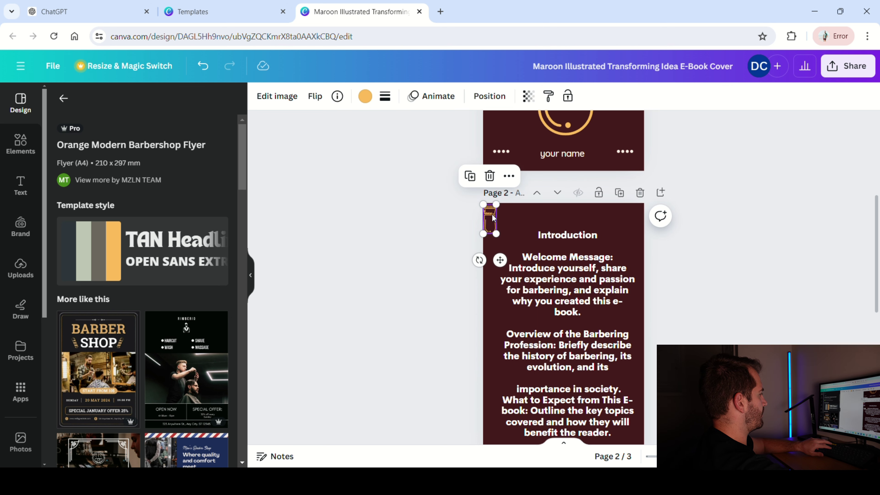
{"action": "key", "text": "ctrl+d"}
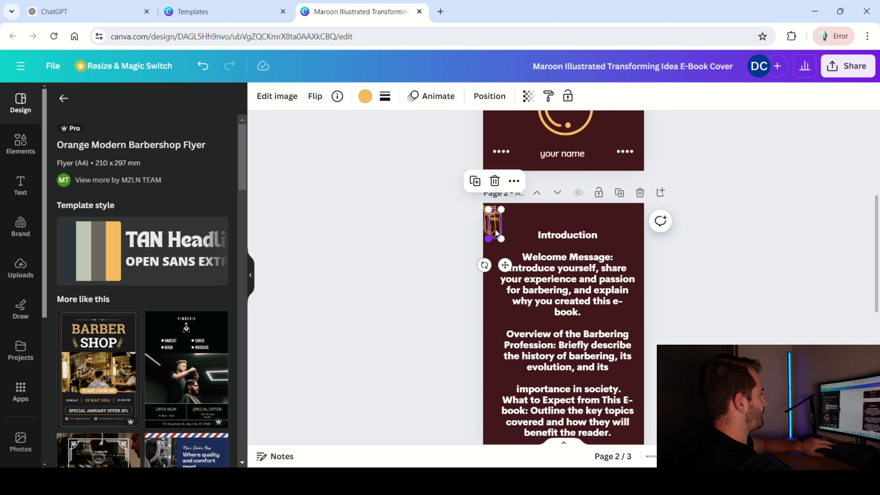
{"action": "left_click_drag", "start_coordinate": [496, 233], "coordinate": [492, 433]}
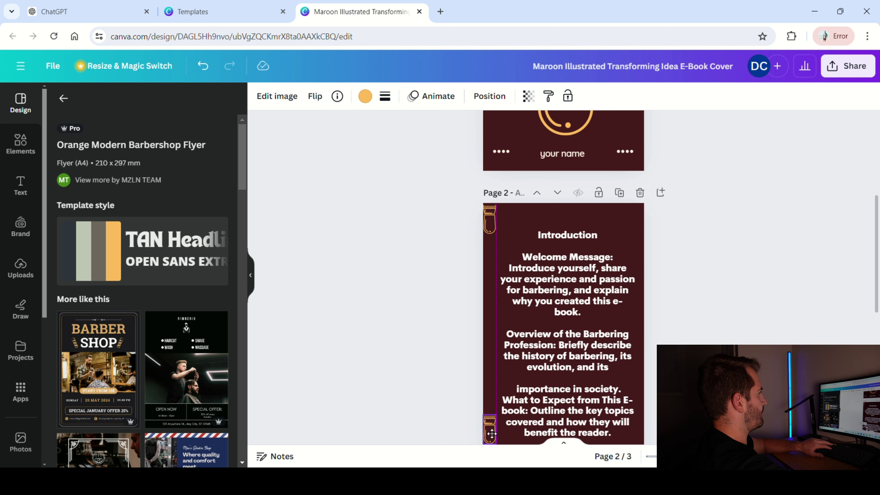
{"action": "left_click", "coordinate": [493, 249]}
{"action": "left_click", "coordinate": [499, 222]}
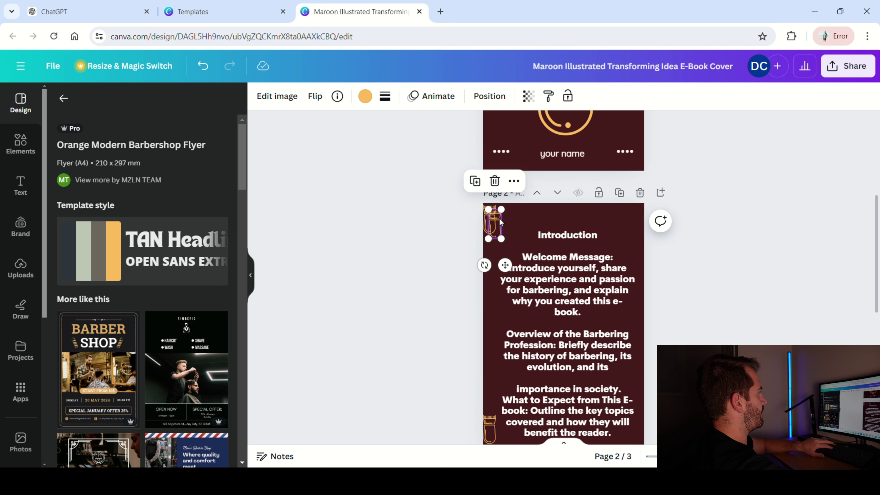
{"action": "left_click_drag", "start_coordinate": [501, 222], "coordinate": [637, 215]}
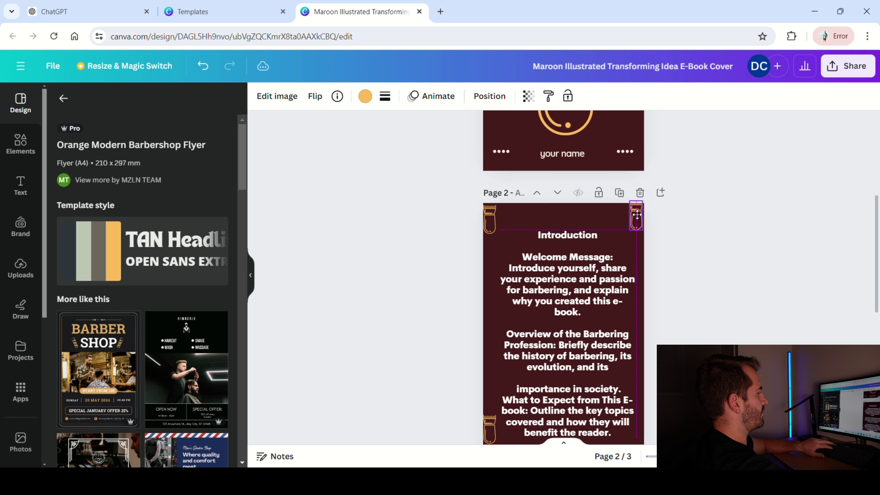
{"action": "left_click", "coordinate": [635, 435]}
{"action": "left_click", "coordinate": [494, 218]}
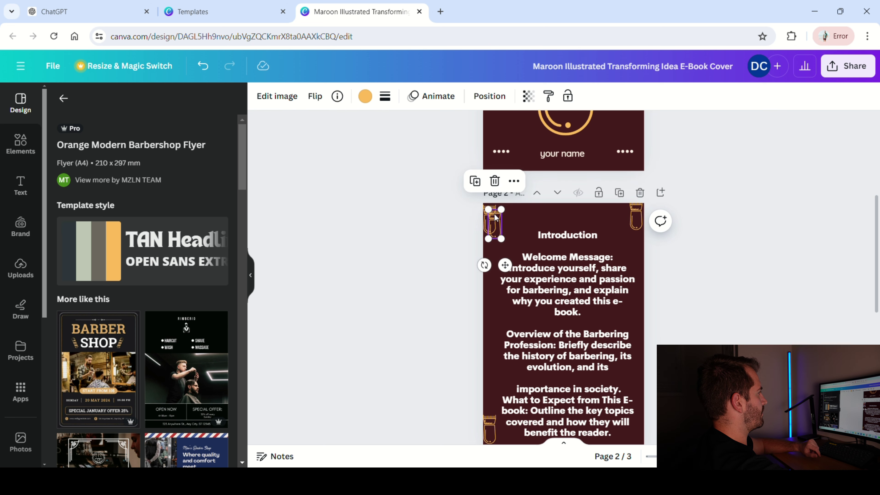
{"action": "left_click_drag", "start_coordinate": [495, 230], "coordinate": [637, 435]}
{"action": "left_click", "coordinate": [651, 406]}
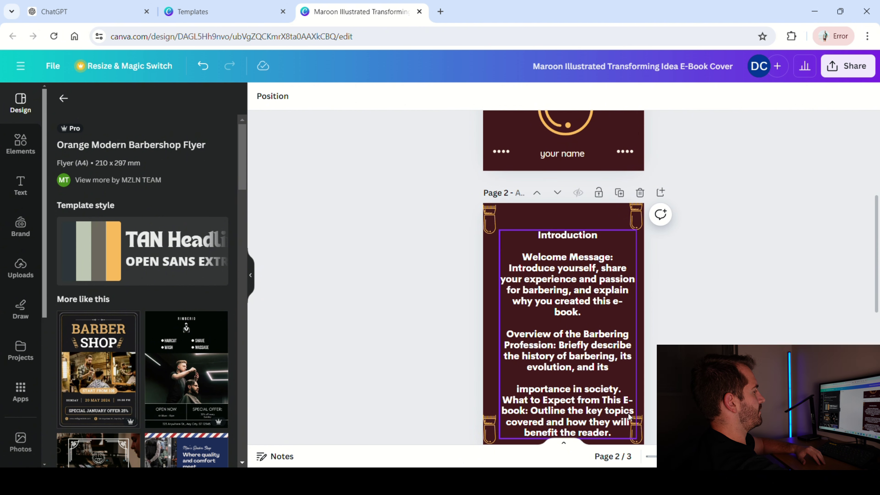
Re-centre the Introduction text between the four clippers.
{"action": "left_click_drag", "start_coordinate": [567, 332], "coordinate": [564, 328]}
{"action": "left_click", "coordinate": [727, 291]}
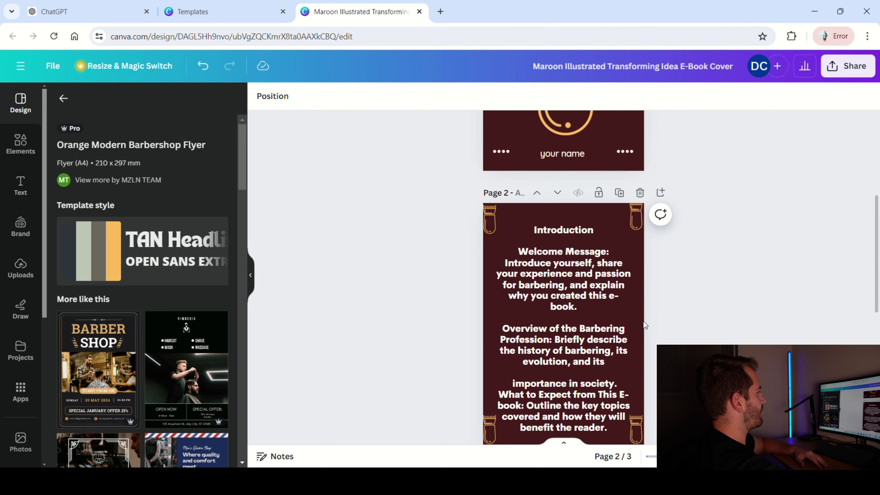
{"action": "scroll", "coordinate": [561, 415], "scroll_direction": "down", "scroll_amount": 5}
{"action": "left_click", "coordinate": [557, 388]}
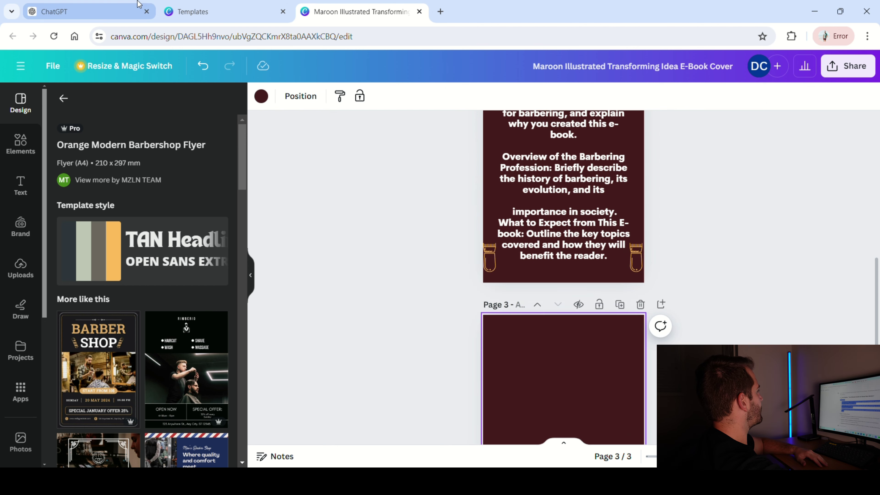
Copy the 'Chapter 1: Getting Started' heading from ChatGPT and place it atop page 3.
{"action": "left_click", "coordinate": [88, 11]}
{"action": "scroll", "coordinate": [254, 199], "scroll_direction": "down", "scroll_amount": 3}
{"action": "left_click_drag", "start_coordinate": [248, 200], "coordinate": [356, 203]}
{"action": "right_click", "coordinate": [348, 202]}
{"action": "left_click", "coordinate": [365, 211]}
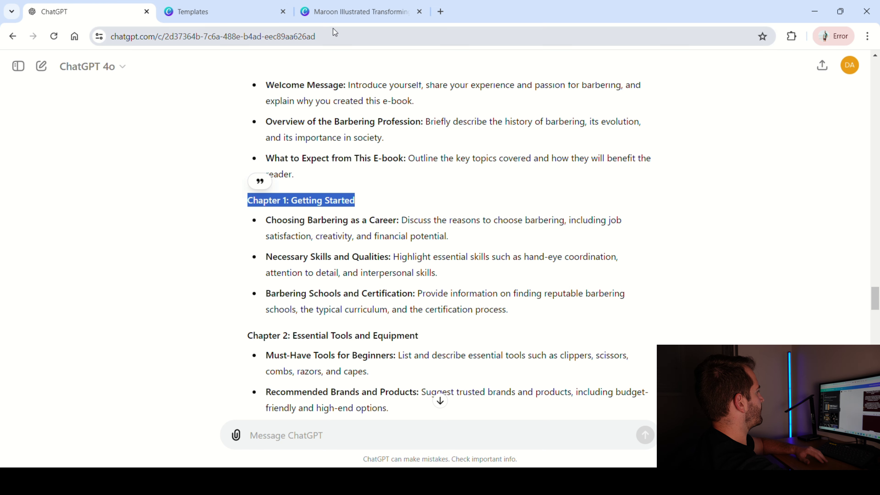
{"action": "left_click", "coordinate": [360, 12]}
{"action": "key", "text": "ctrl+v"}
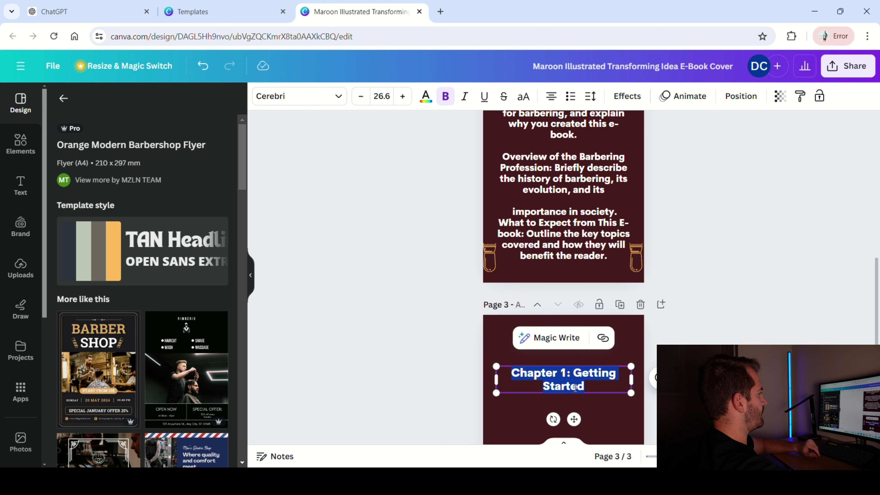
{"action": "left_click_drag", "start_coordinate": [590, 375], "coordinate": [588, 330]}
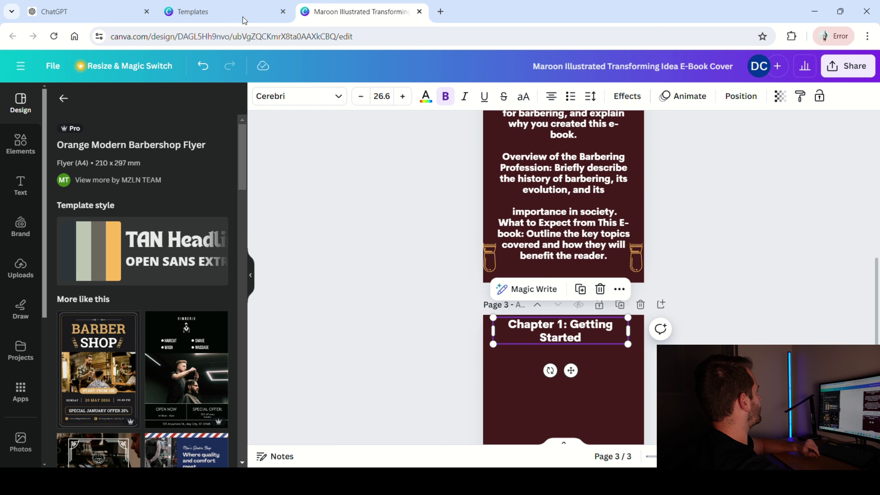
Copy the Chapter 1 bullet text from ChatGPT and paste it below the heading.
{"action": "left_click", "coordinate": [87, 11]}
{"action": "scroll", "coordinate": [386, 311], "scroll_direction": "down", "scroll_amount": 3}
{"action": "scroll", "coordinate": [505, 225], "scroll_direction": "up", "scroll_amount": 2}
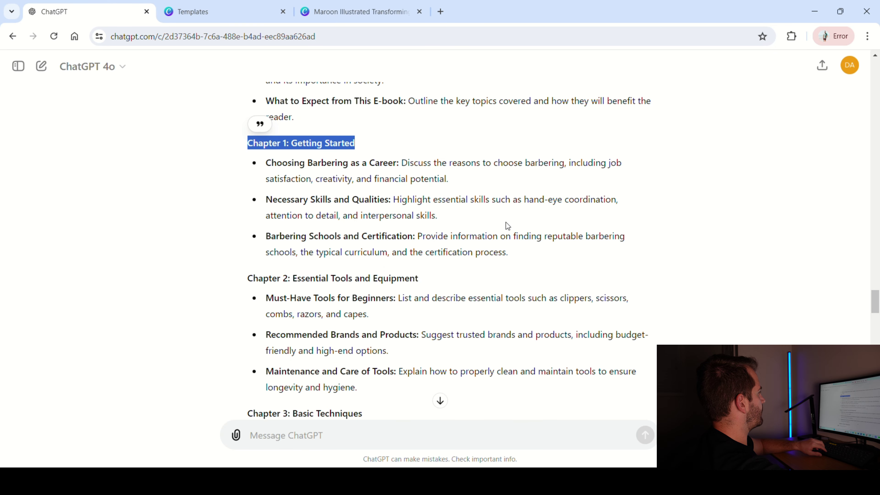
{"action": "left_click_drag", "start_coordinate": [508, 252], "coordinate": [253, 161]}
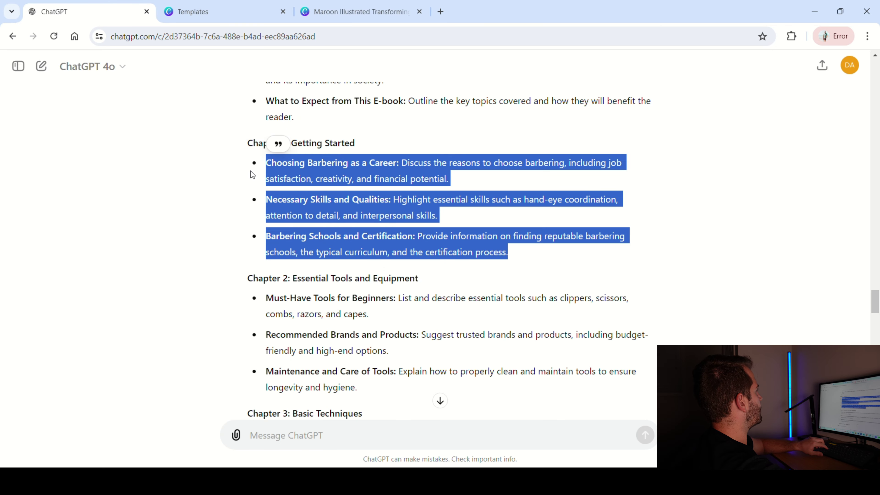
{"action": "left_click", "coordinate": [346, 11]}
{"action": "left_click", "coordinate": [383, 168]}
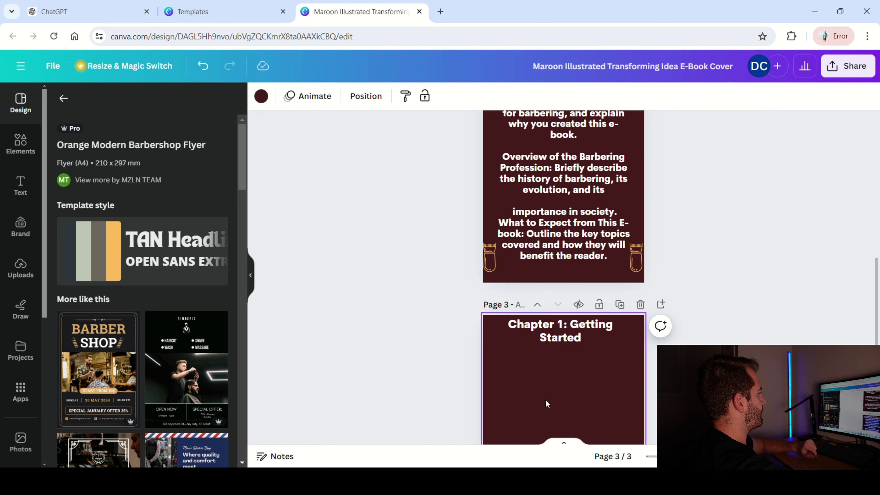
{"action": "key", "text": "ctrl+v"}
{"action": "left_click_drag", "start_coordinate": [631, 213], "coordinate": [618, 239]}
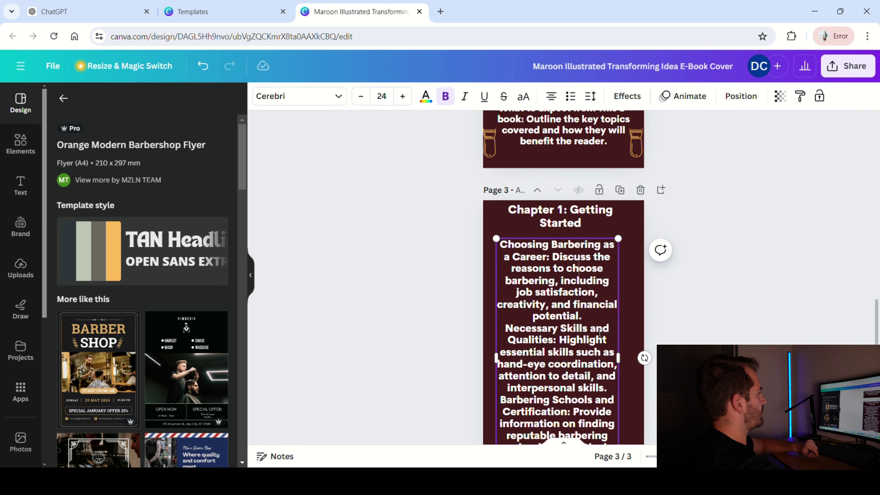
Add blank lines between the Chapter 1 bullets and narrow the box to text size 20.7.
{"action": "left_click", "coordinate": [595, 315]}
{"action": "key", "text": "Return"}
{"action": "left_click", "coordinate": [605, 389]}
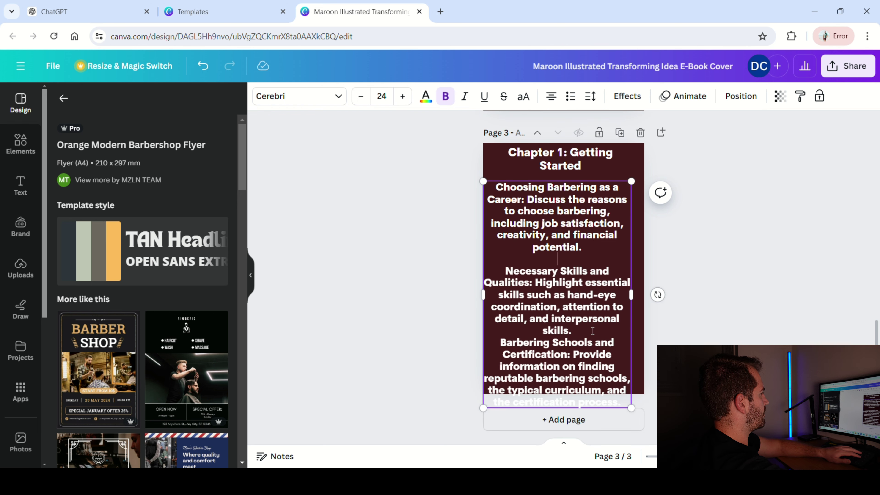
{"action": "key", "text": "Return"}
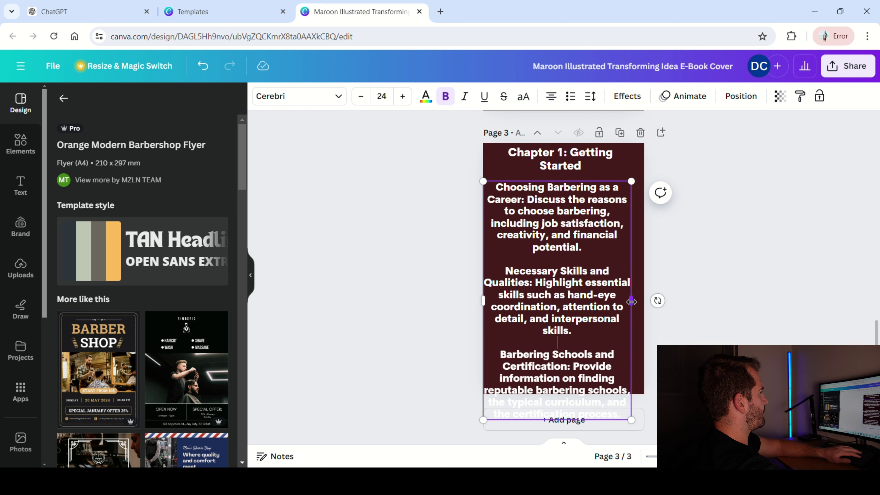
{"action": "left_click_drag", "start_coordinate": [631, 181], "coordinate": [595, 195]}
{"action": "left_click", "coordinate": [605, 194]}
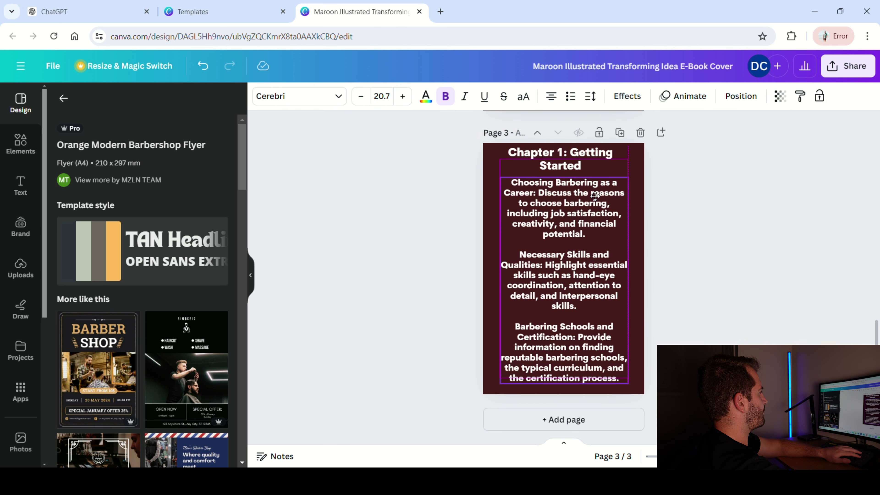
{"action": "left_click", "coordinate": [687, 341]}
Select the Chapter 2 heading and bullets in the ChatGPT outline.
{"action": "left_click", "coordinate": [83, 12]}
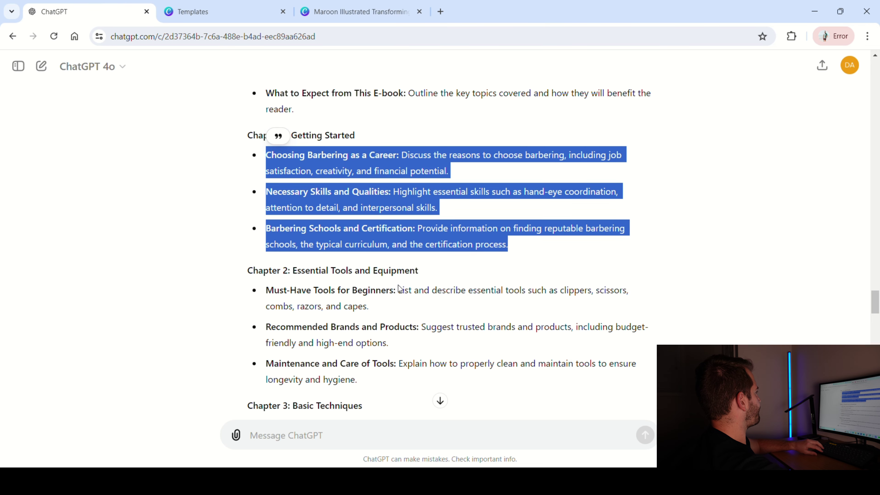
{"action": "scroll", "coordinate": [400, 289], "scroll_direction": "down", "scroll_amount": 2}
{"action": "left_click_drag", "start_coordinate": [247, 221], "coordinate": [404, 327]}
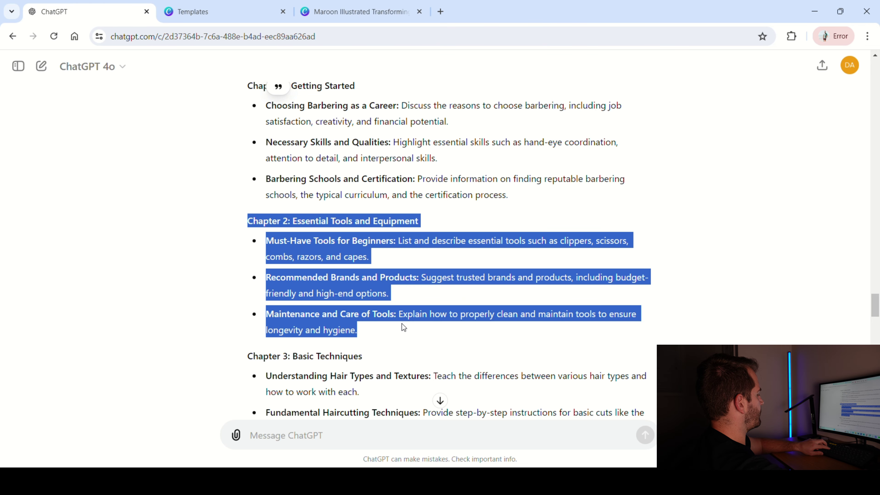
Add page 4, paste the Chapter 2 text, and resize and centre it.
{"action": "left_click", "coordinate": [361, 12]}
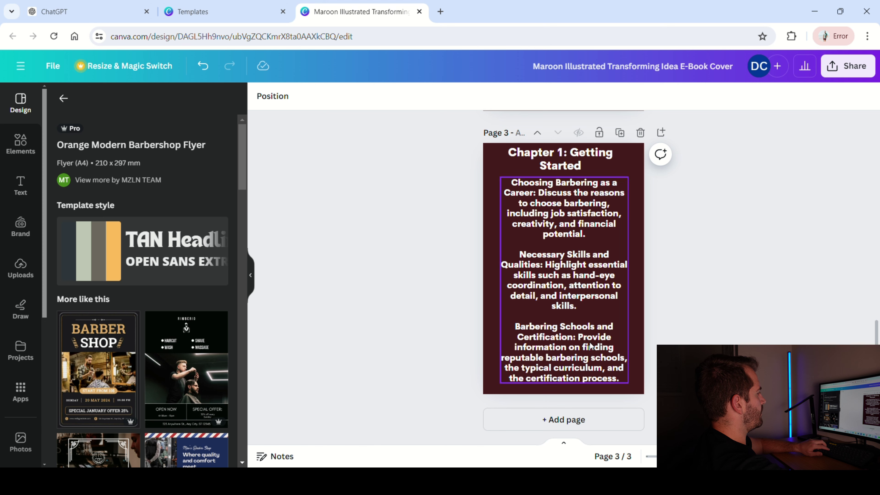
{"action": "left_click", "coordinate": [566, 424]}
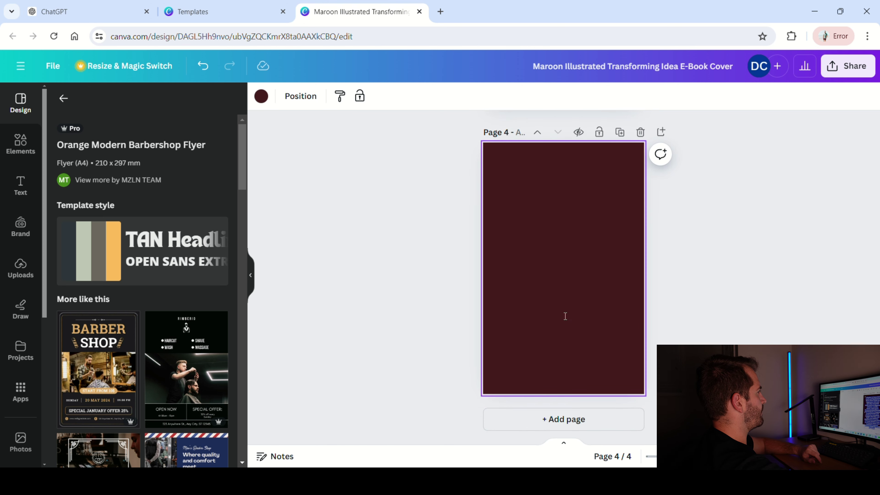
{"action": "key", "text": "ctrl+v"}
{"action": "left_click_drag", "start_coordinate": [627, 159], "coordinate": [589, 236]}
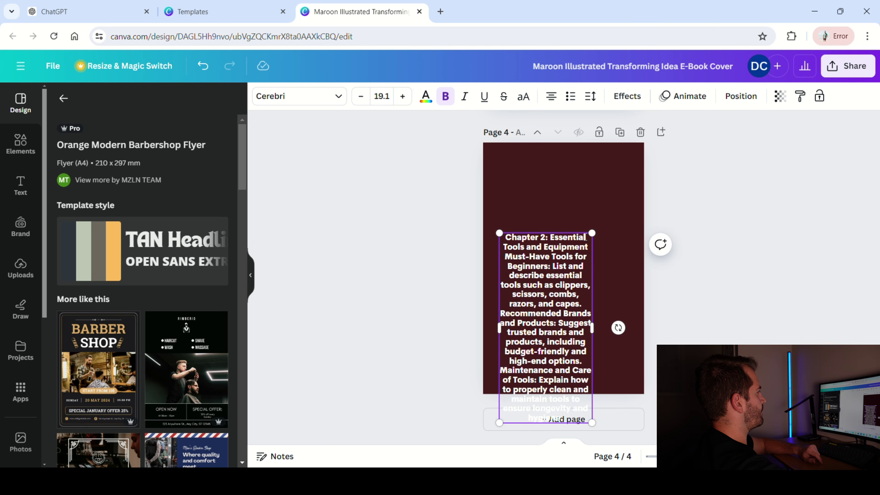
{"action": "key", "text": "ctrl+z"}
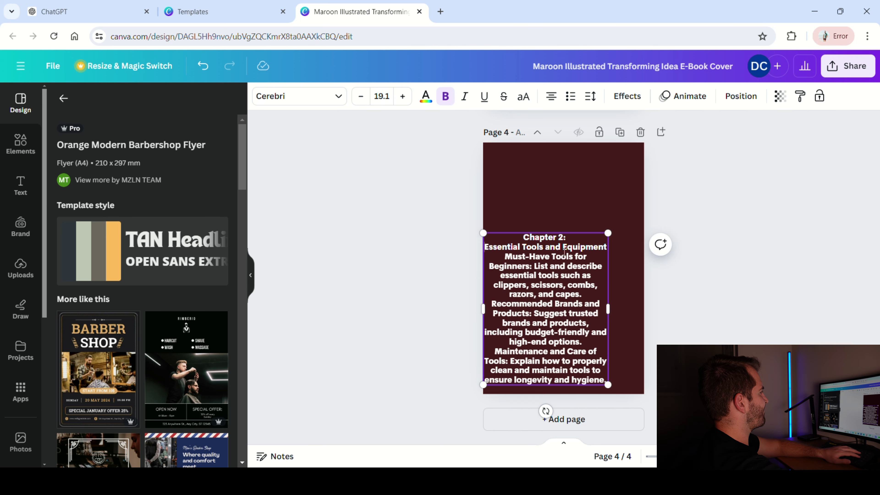
{"action": "left_click_drag", "start_coordinate": [563, 250], "coordinate": [584, 209]}
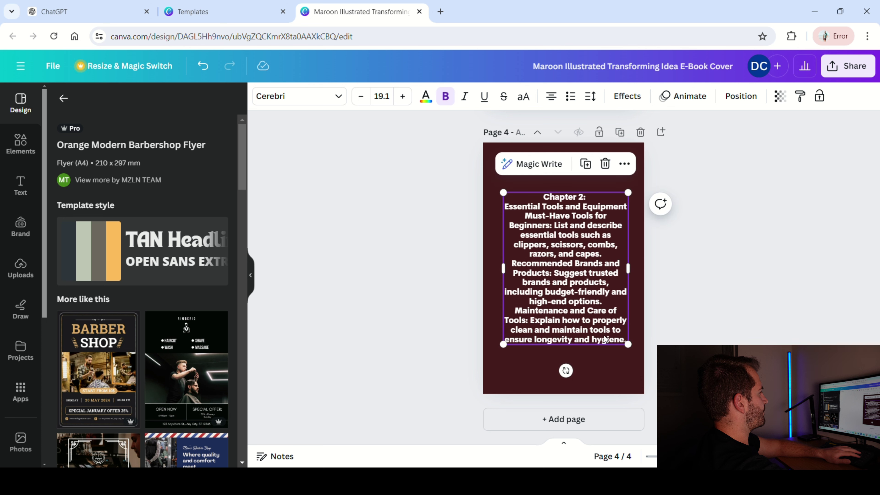
{"action": "left_click_drag", "start_coordinate": [627, 341], "coordinate": [644, 376]}
{"action": "left_click_drag", "start_coordinate": [570, 317], "coordinate": [564, 319]}
Widen the Chapter 2 text box to full page width and move it to the top.
{"action": "left_click", "coordinate": [586, 208]}
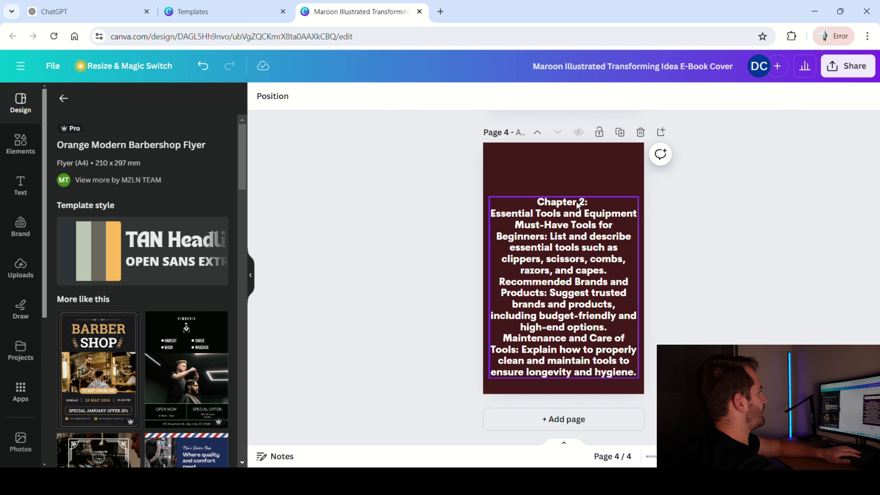
{"action": "left_click", "coordinate": [528, 202]}
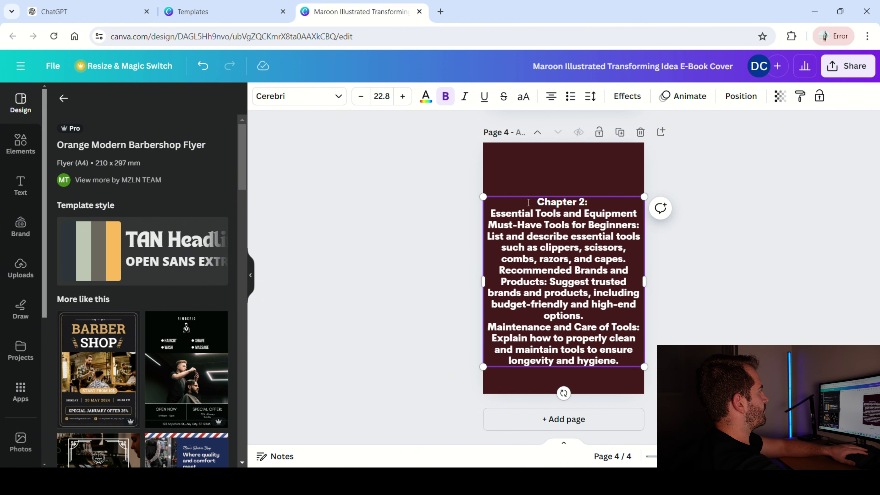
{"action": "left_click_drag", "start_coordinate": [543, 204], "coordinate": [589, 239]}
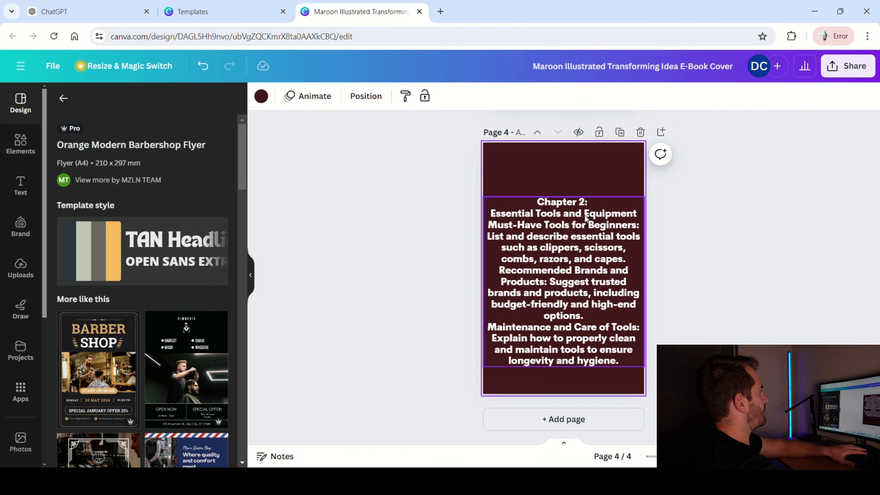
{"action": "left_click_drag", "start_coordinate": [588, 205], "coordinate": [583, 165]}
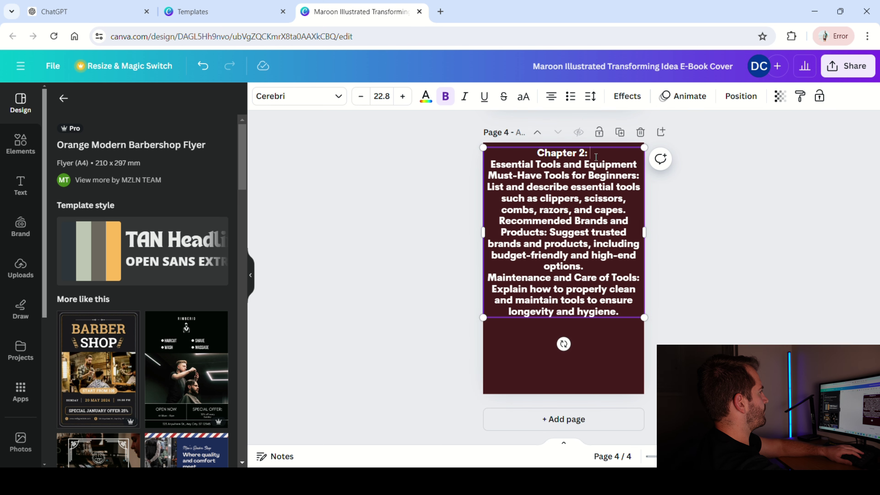
Add blank lines after the Chapter 2 heading and before Products, then fine-tune the box.
{"action": "key", "text": "Return"}
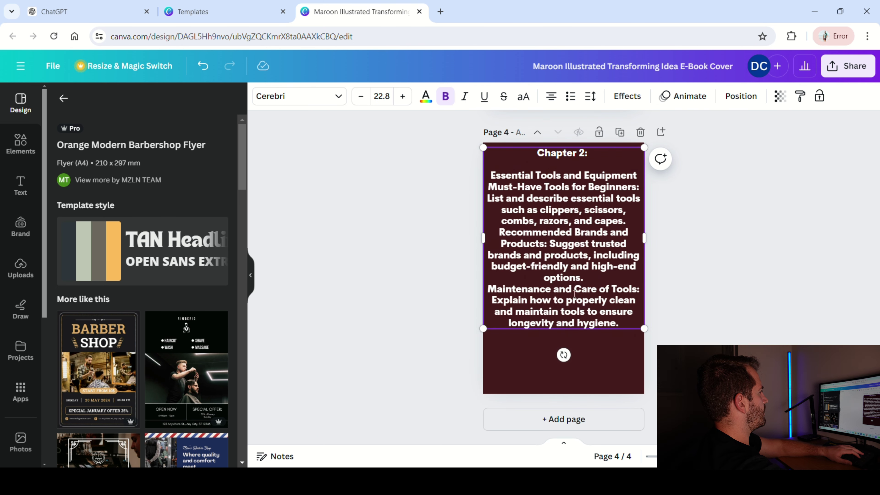
{"action": "left_click", "coordinate": [501, 244]}
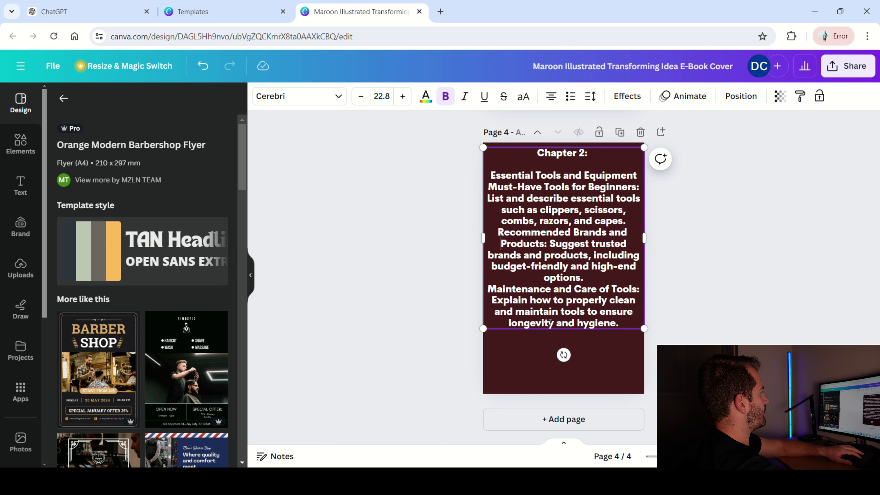
{"action": "key", "text": "Return"}
{"action": "key", "text": "Return"}
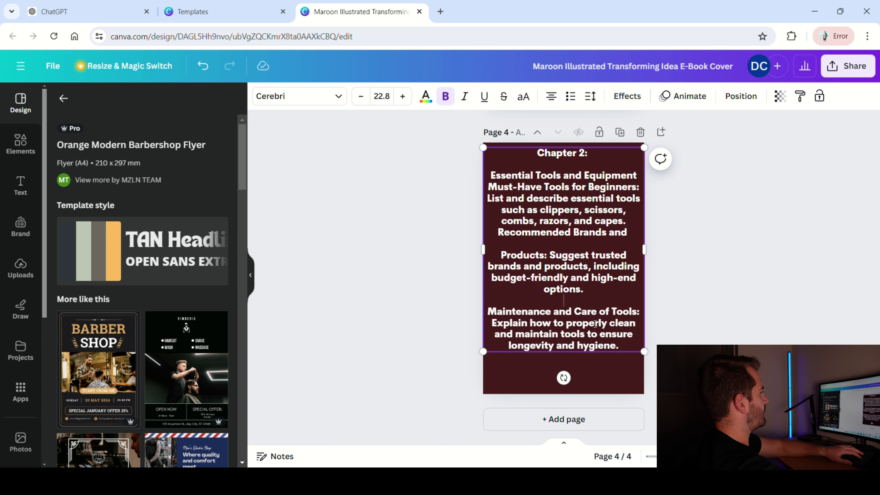
{"action": "left_click", "coordinate": [707, 322]}
{"action": "left_click", "coordinate": [625, 199]}
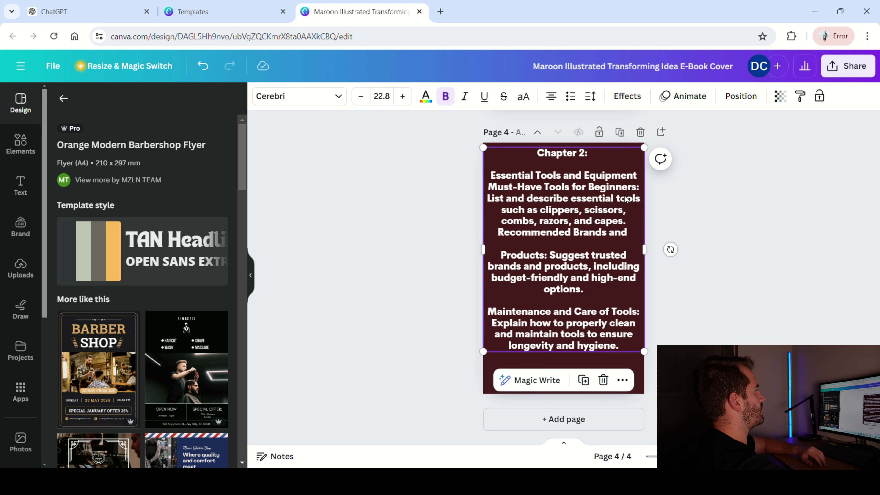
{"action": "left_click_drag", "start_coordinate": [640, 151], "coordinate": [634, 159]}
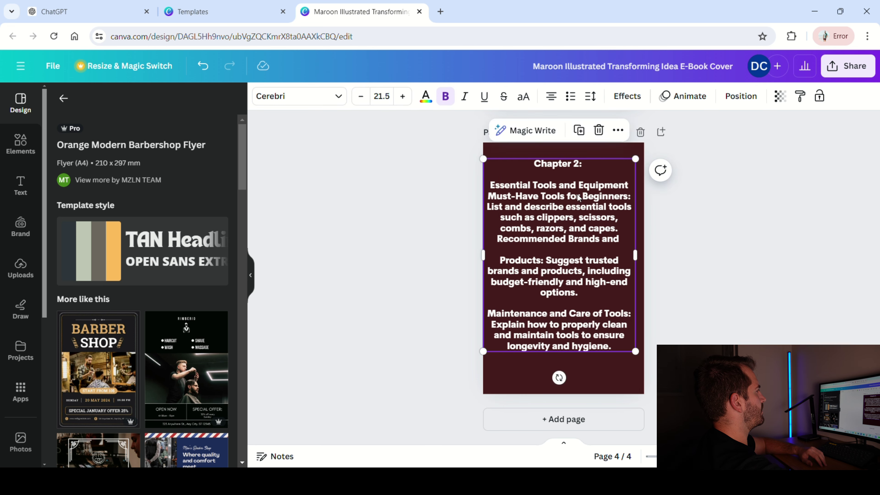
{"action": "left_click_drag", "start_coordinate": [575, 195], "coordinate": [585, 186]}
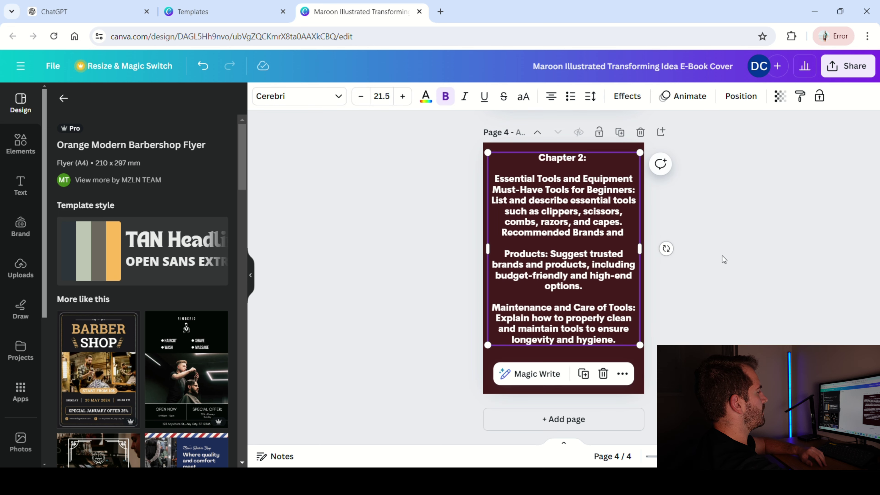
{"action": "left_click", "coordinate": [683, 304]}
Download all 4 pages as PNG images from the Share menu.
{"action": "scroll", "coordinate": [675, 334], "scroll_direction": "up", "scroll_amount": 5}
{"action": "scroll", "coordinate": [675, 334], "scroll_direction": "up", "scroll_amount": 5}
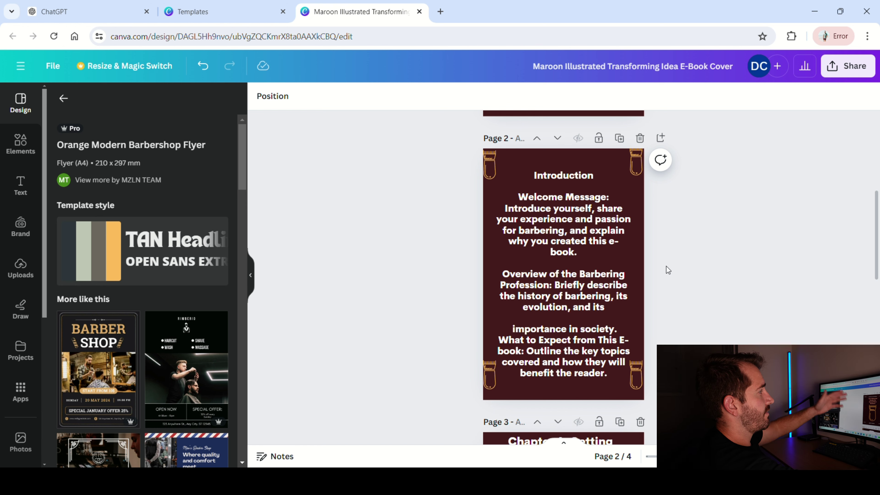
{"action": "scroll", "coordinate": [666, 266], "scroll_direction": "up", "scroll_amount": 5}
{"action": "scroll", "coordinate": [650, 334], "scroll_direction": "down", "scroll_amount": 15}
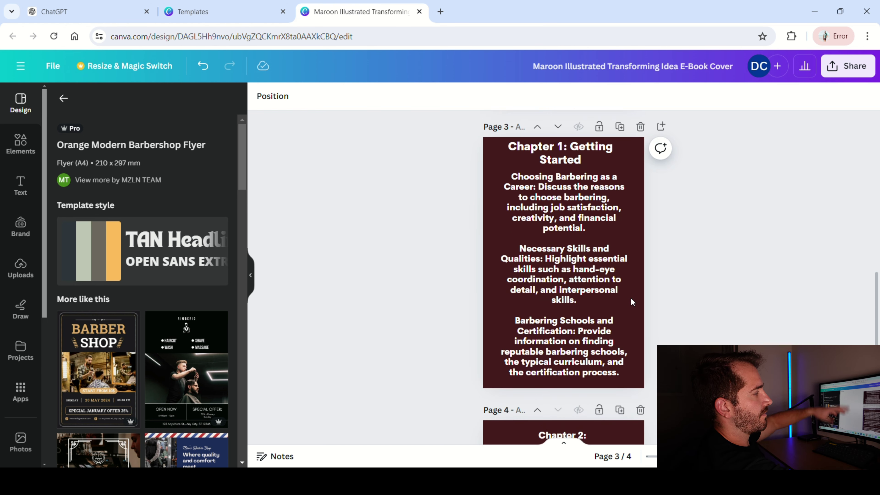
{"action": "left_click", "coordinate": [863, 65]}
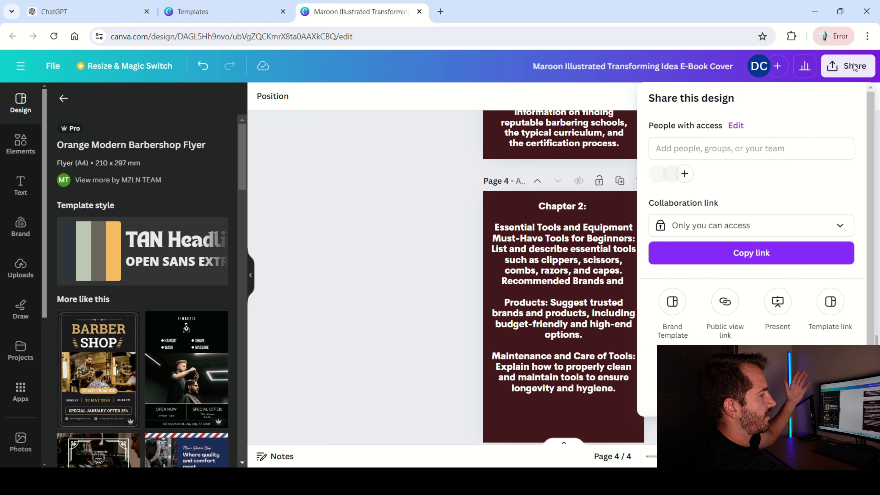
{"action": "left_click", "coordinate": [751, 370]}
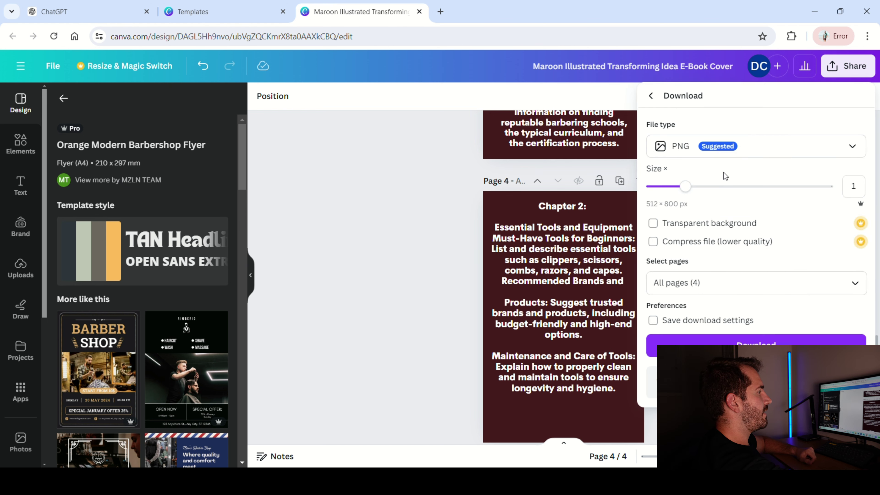
{"action": "left_click", "coordinate": [755, 347]}
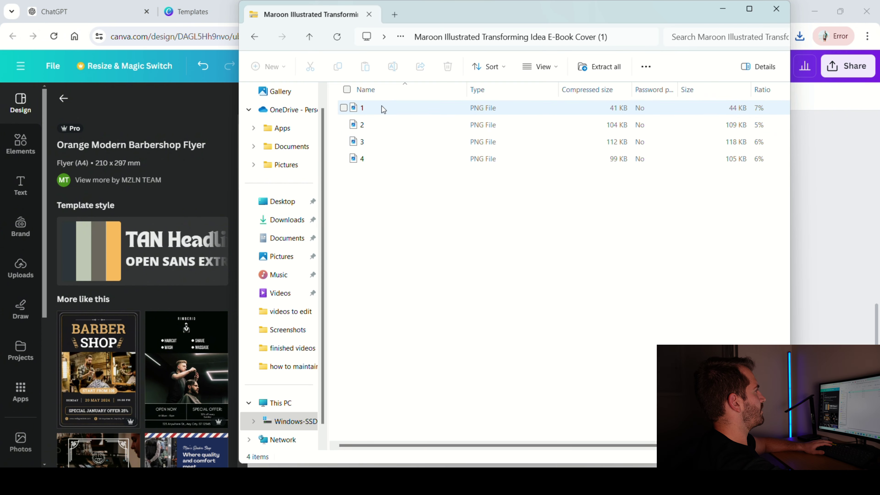
{"action": "left_click", "coordinate": [381, 108]}
{"action": "double_click", "coordinate": [382, 108]}
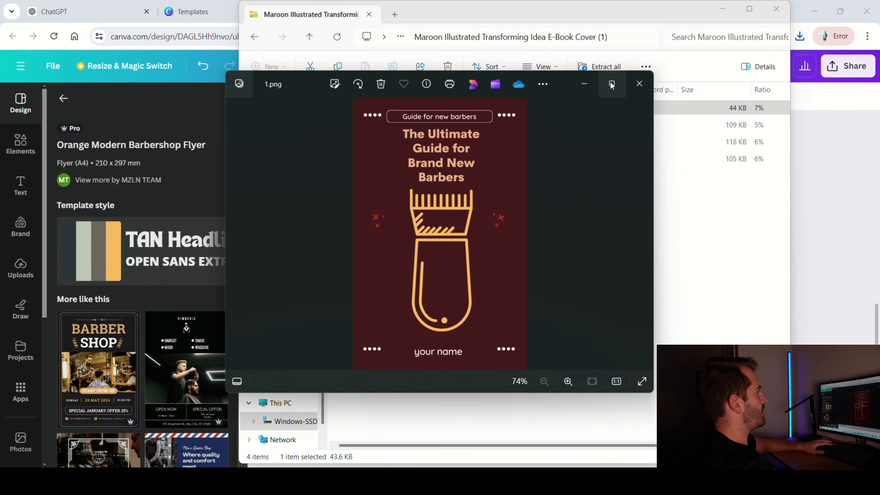
{"action": "left_click", "coordinate": [610, 82]}
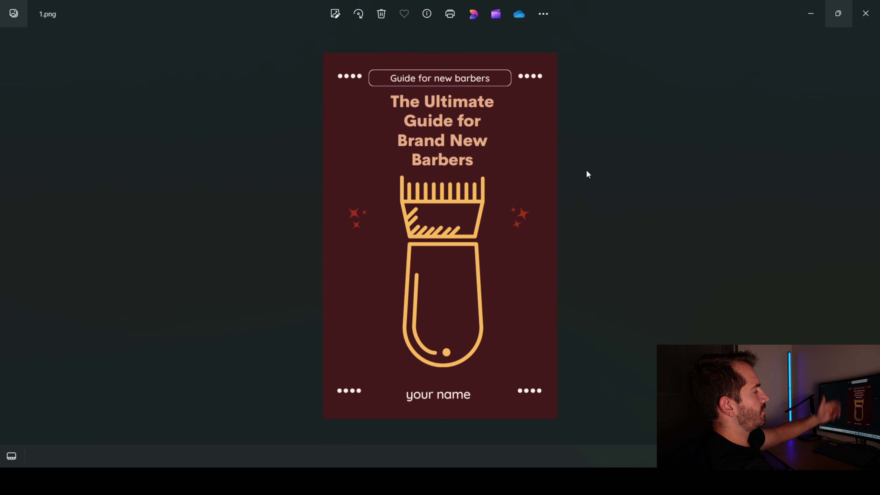
{"action": "left_click", "coordinate": [865, 13]}
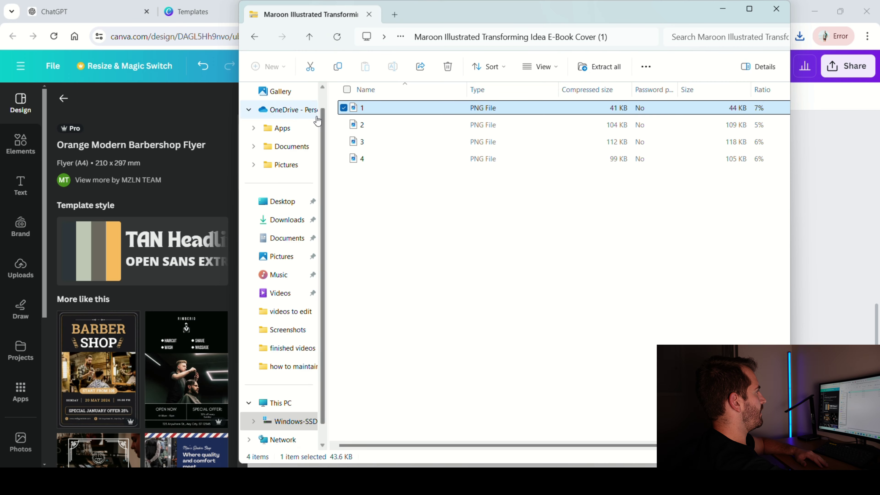
{"action": "double_click", "coordinate": [394, 127]}
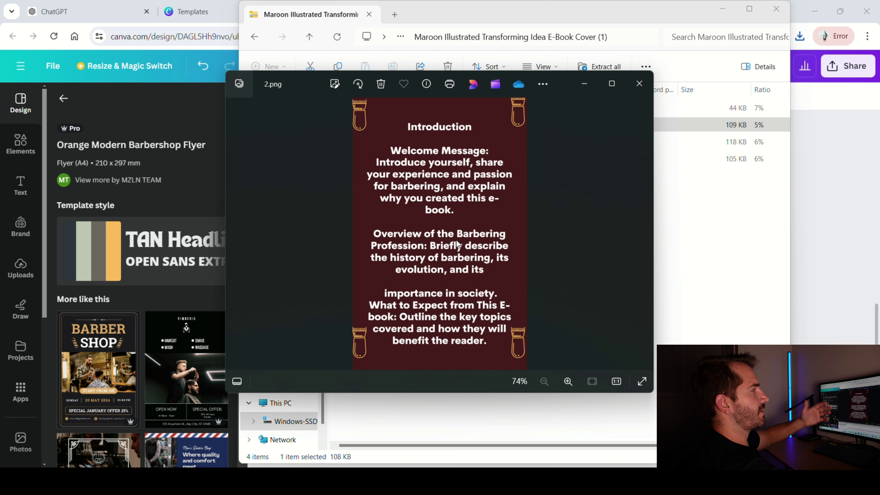
{"action": "left_click", "coordinate": [637, 83]}
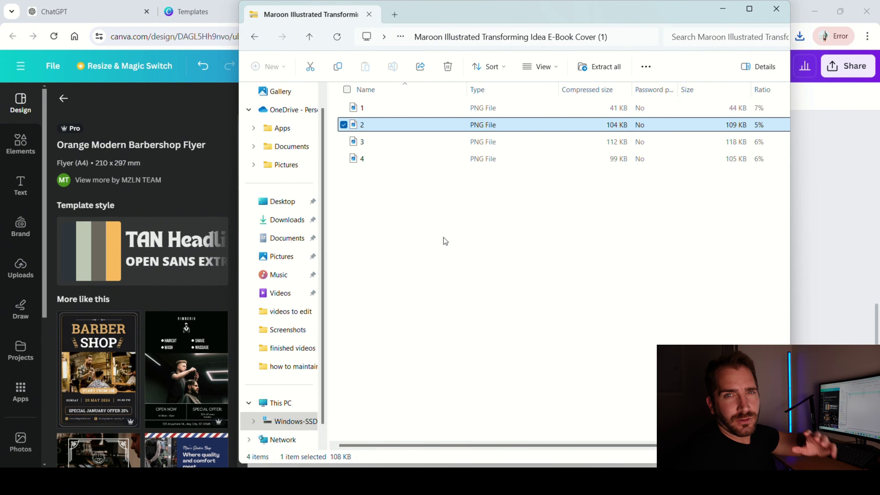